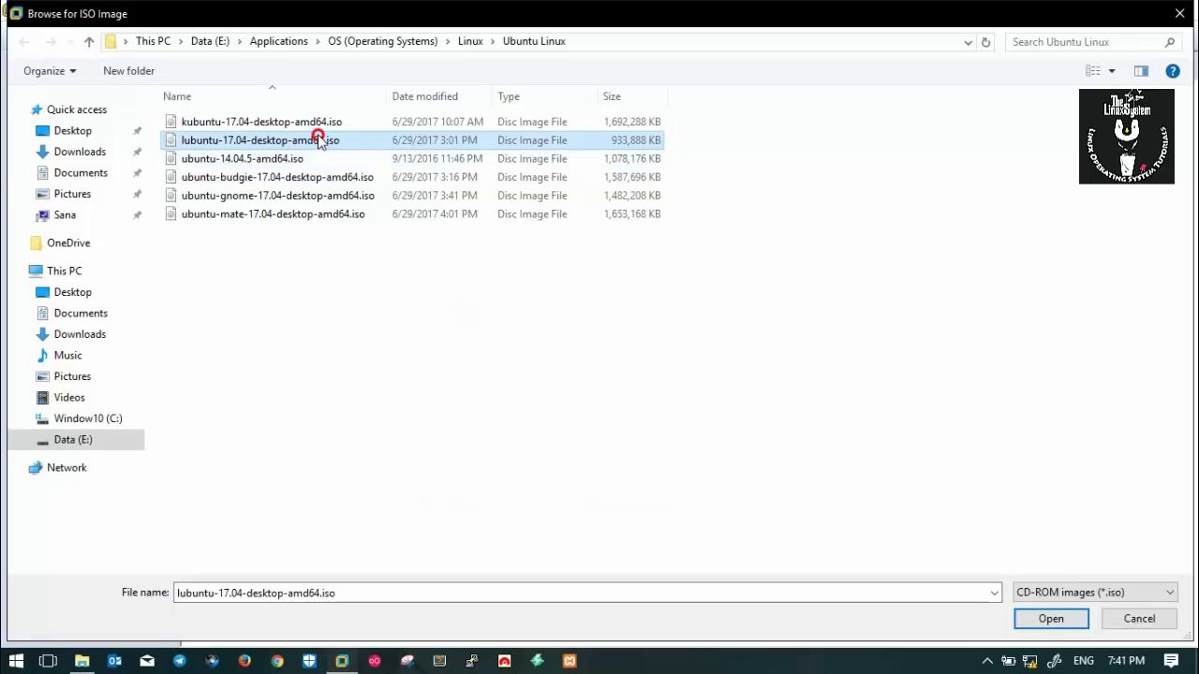
Choose lubuntu-17.04-desktop-amd64.iso as the installer disc image.
double_click(316, 138)
Keep Linux Ubuntu 64-bit, name the VM Lubuntu, and give it a 30 GB split disk.
left_click(687, 485)
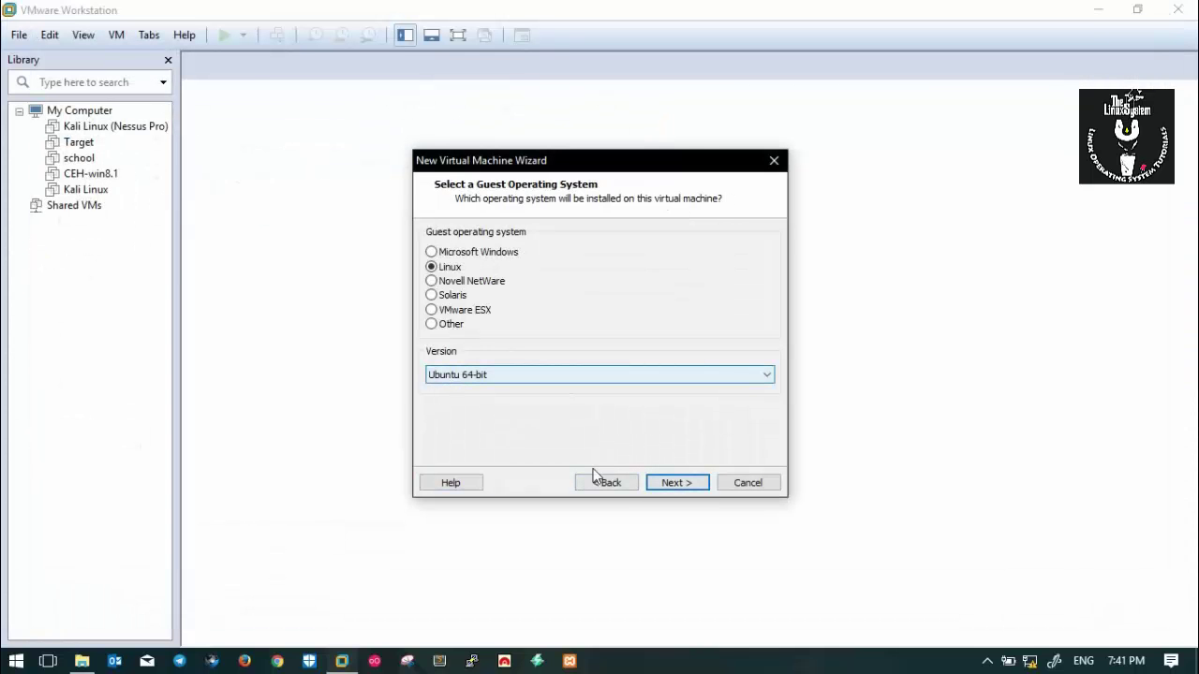
left_click(682, 483)
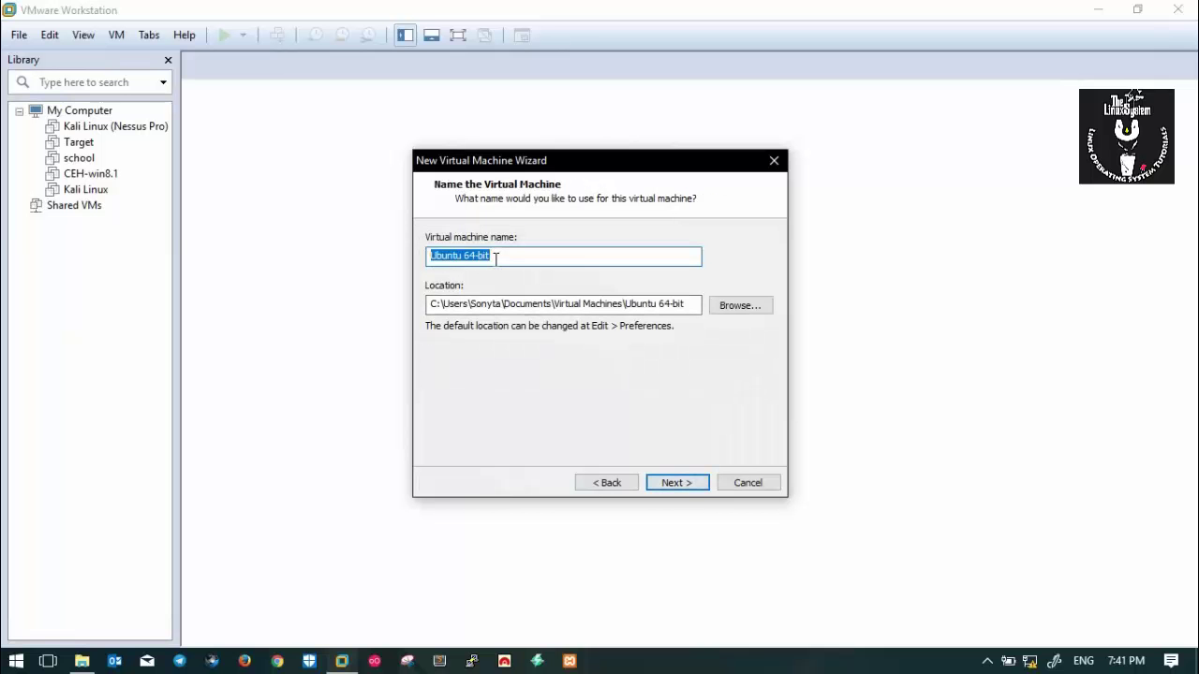
type("Lubuntu")
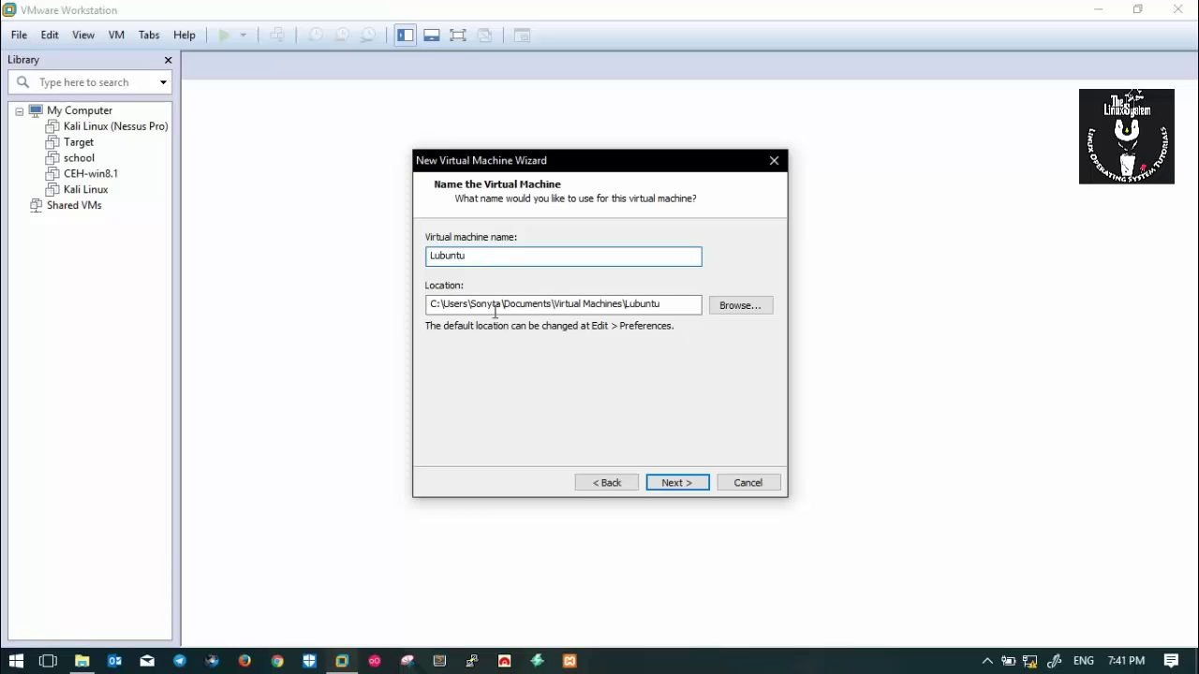
left_click(670, 483)
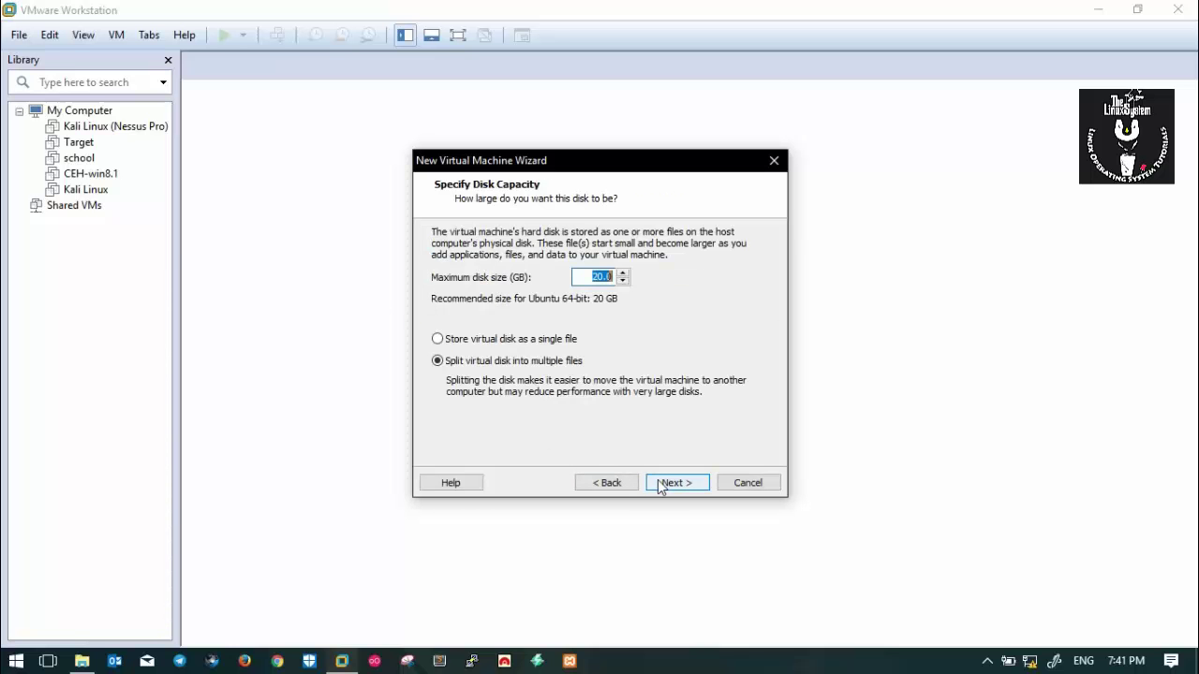
left_click(597, 277)
key("Return")
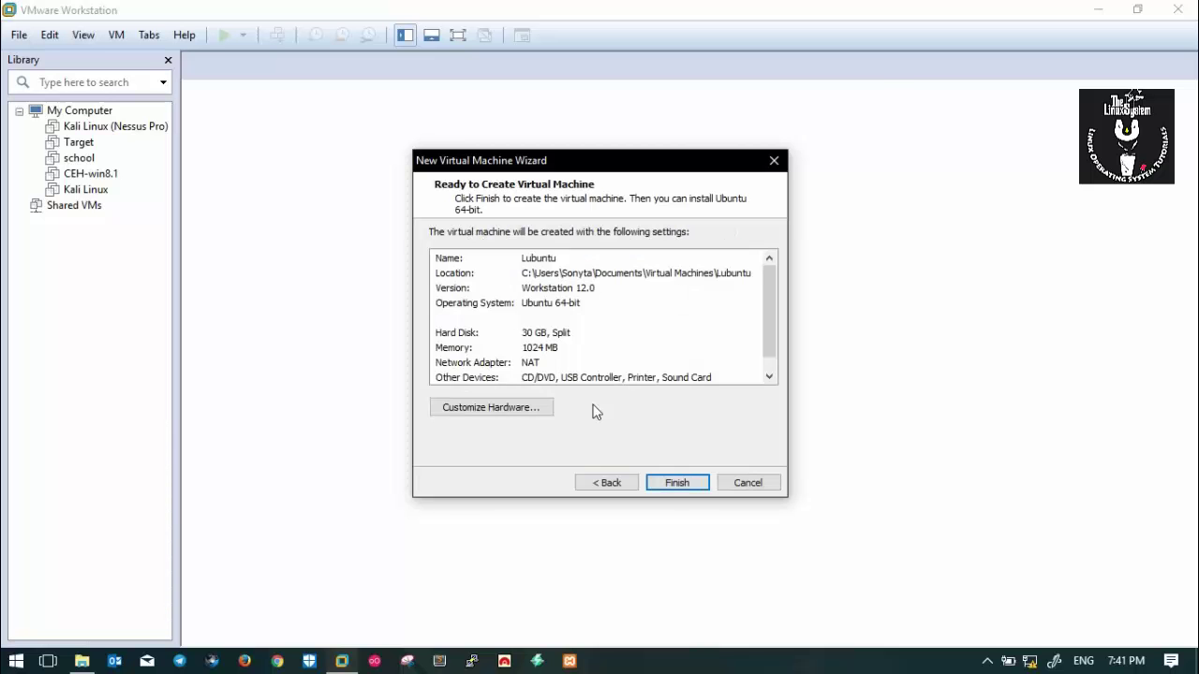
left_click(527, 409)
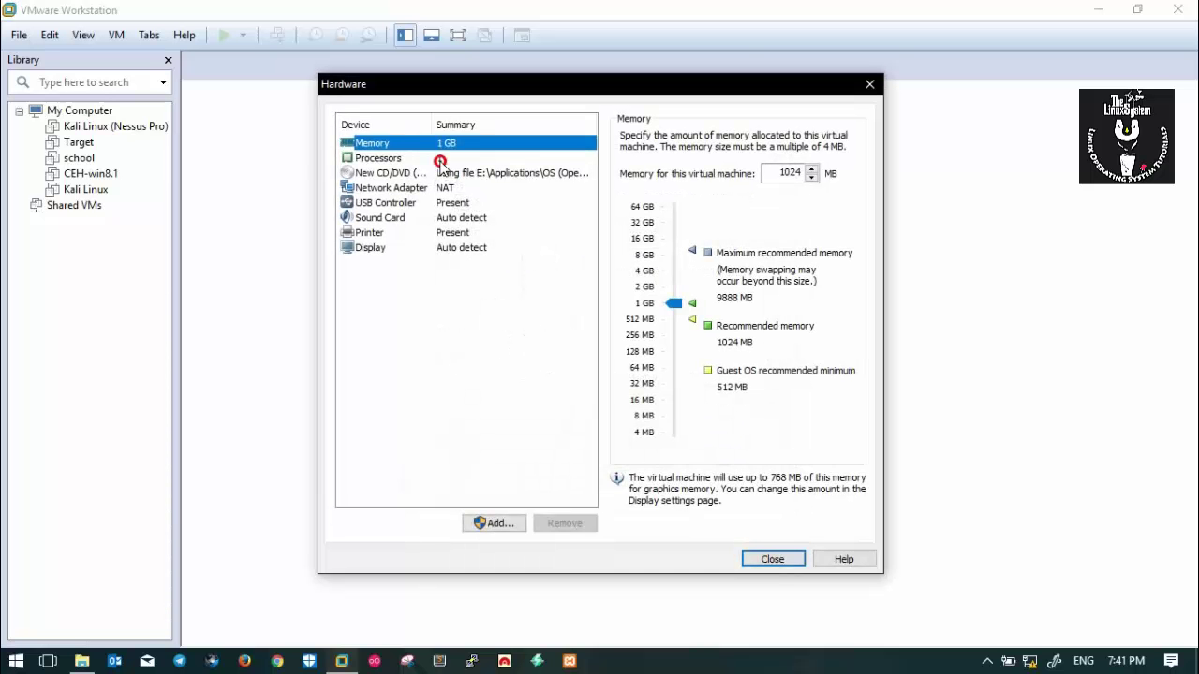
Raise the VM memory to 4096 MB and set 2 cores per processor.
left_click(442, 160)
left_click(463, 150)
left_click(674, 270)
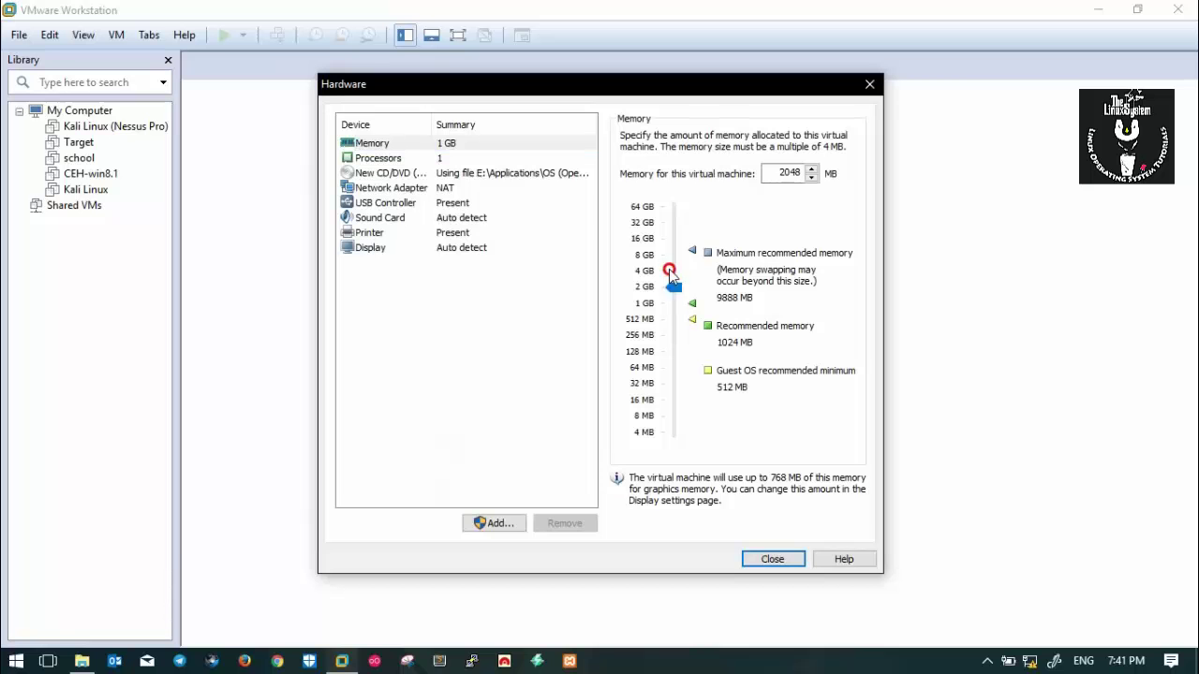
left_click(675, 271)
left_click(444, 161)
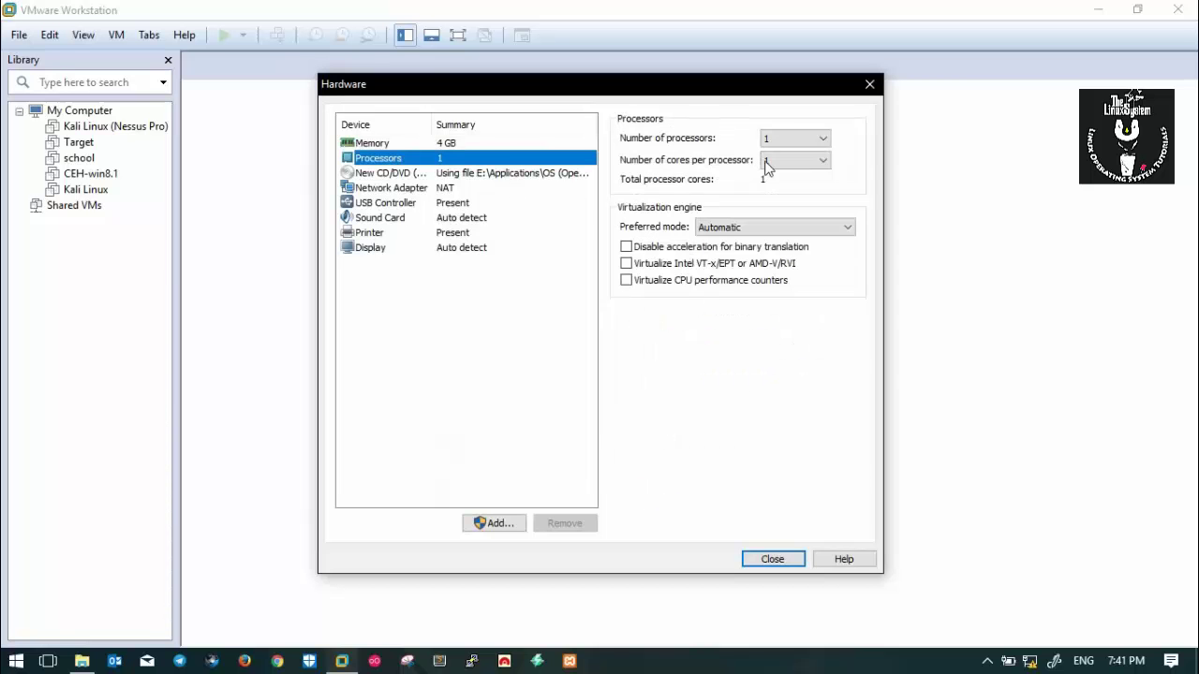
left_click(770, 161)
left_click(776, 186)
Review the network, CD/DVD, sound and printer devices, keep USB 2.0 compatibility, and close Hardware.
left_click(473, 187)
left_click(447, 173)
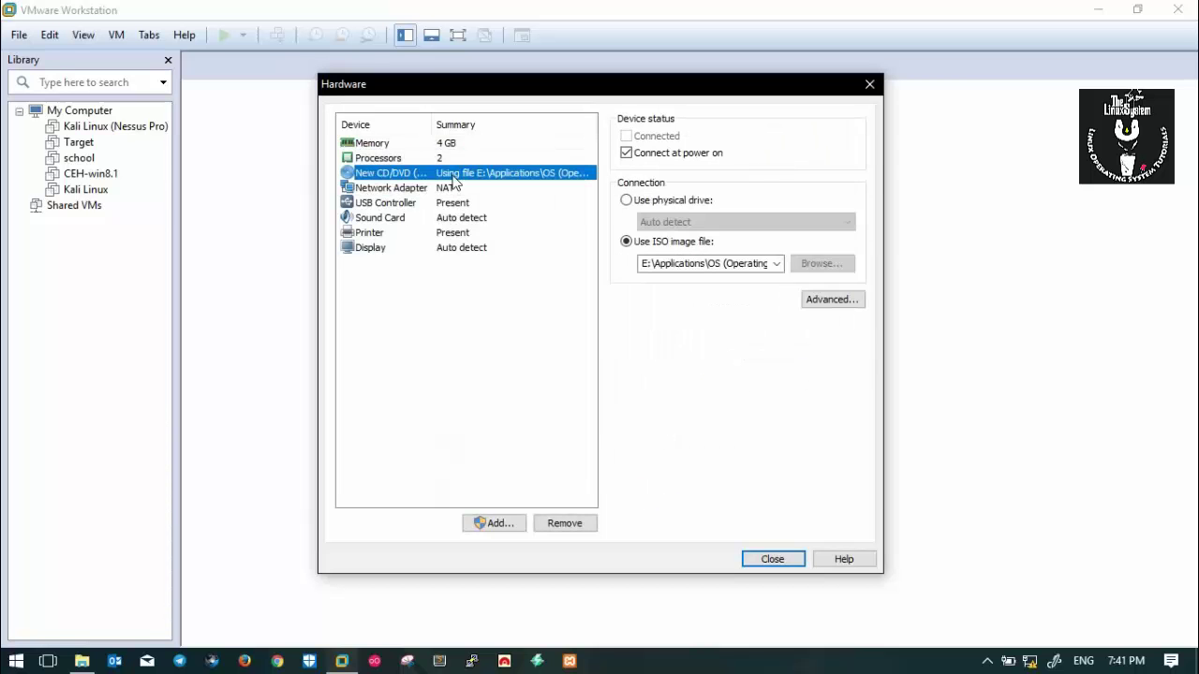
left_click(448, 189)
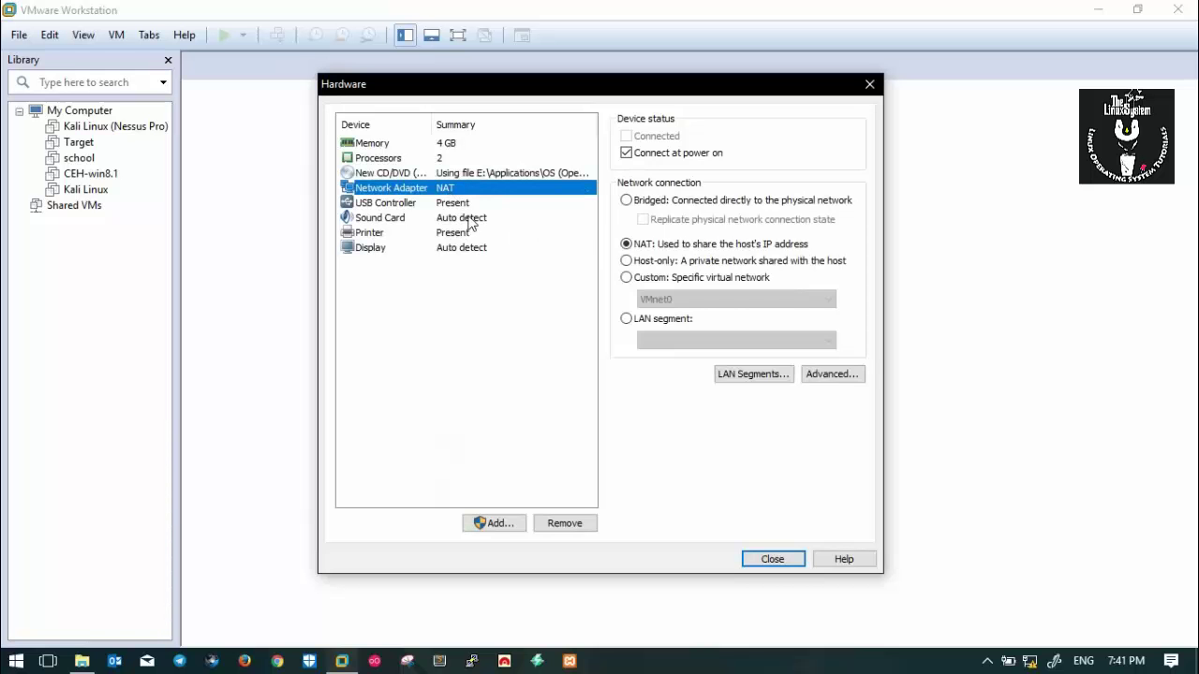
left_click(462, 206)
left_click(465, 218)
left_click(474, 234)
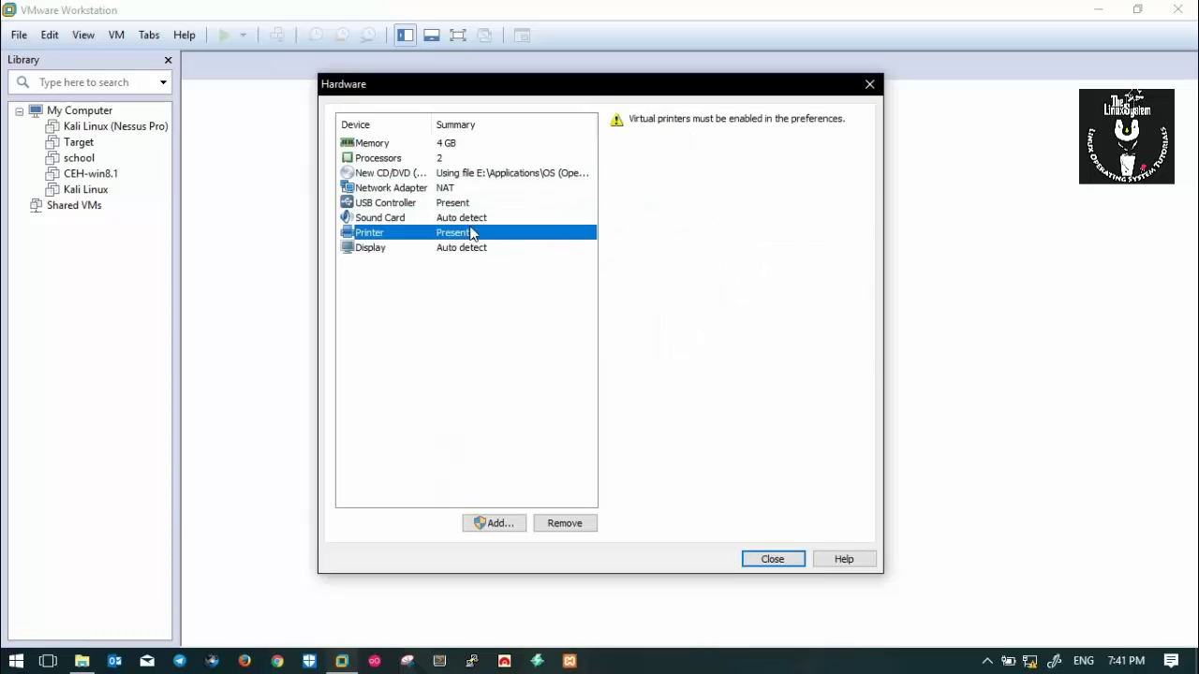
left_click(473, 206)
left_click(465, 233)
left_click(468, 218)
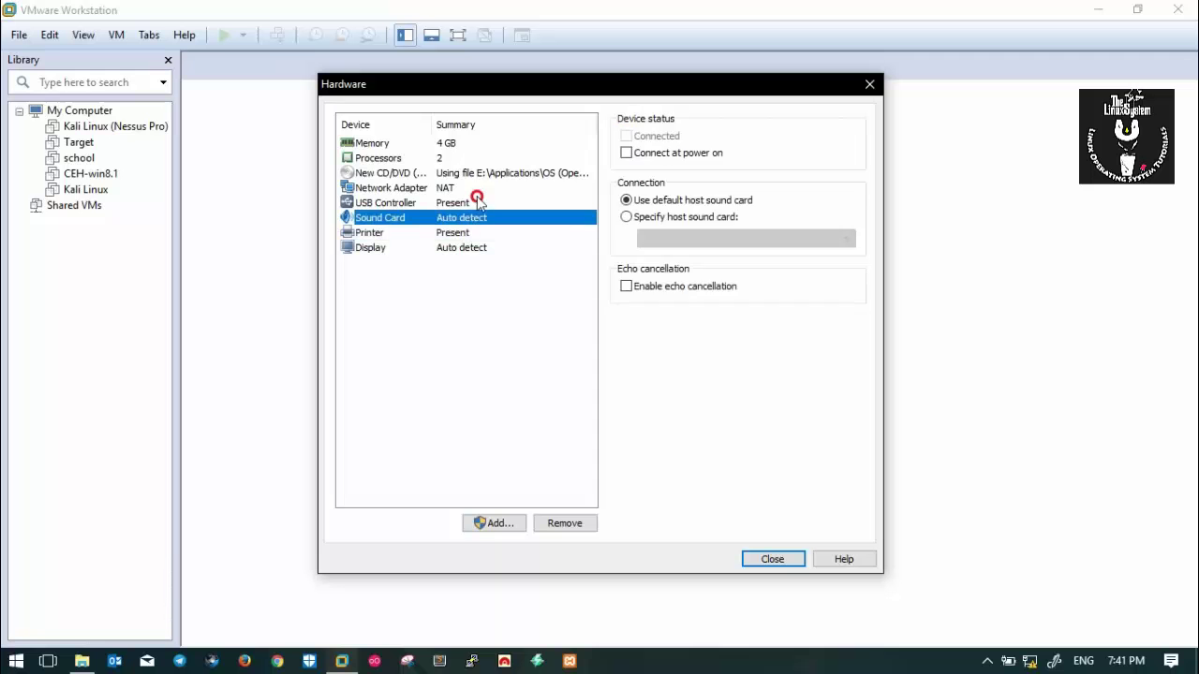
left_click(480, 204)
left_click(723, 139)
left_click(721, 165)
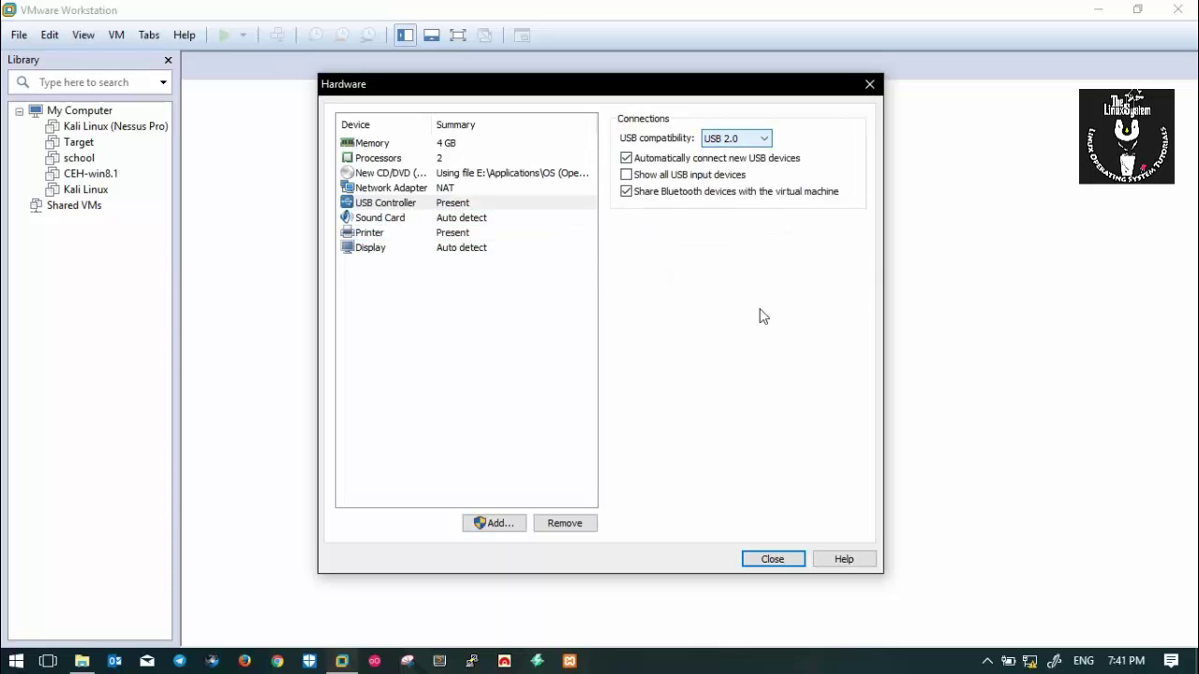
left_click(771, 560)
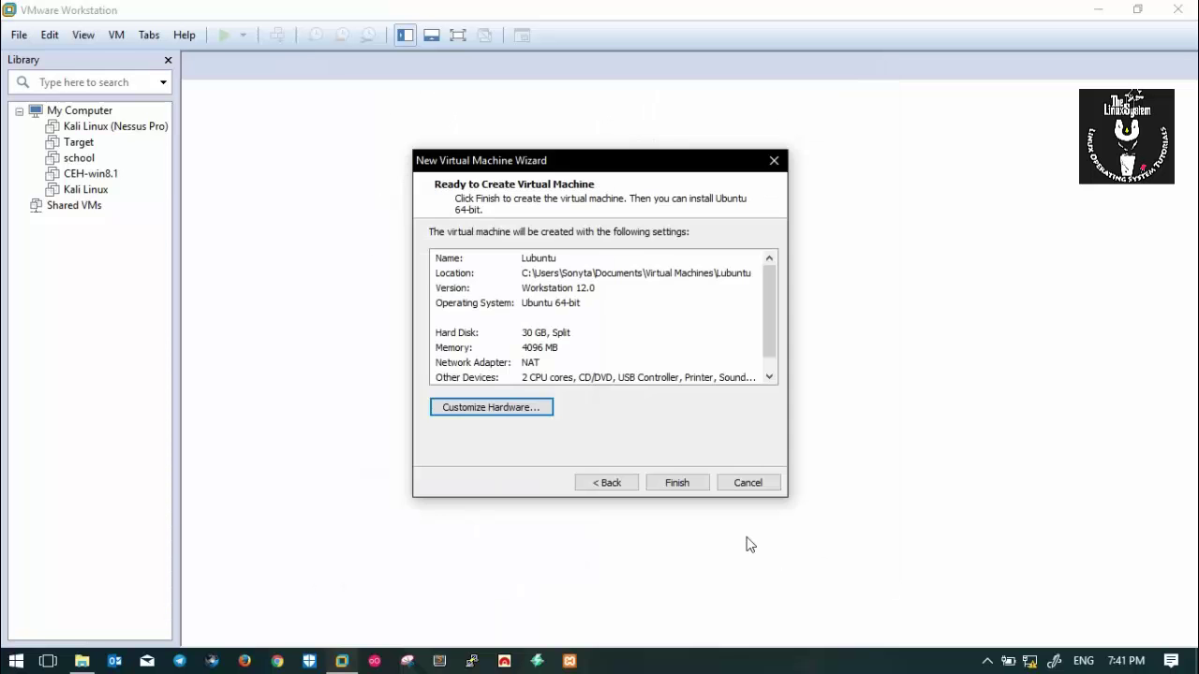
Create and power on the Lubuntu VM, then boot English into Install Lubuntu.
left_click(676, 484)
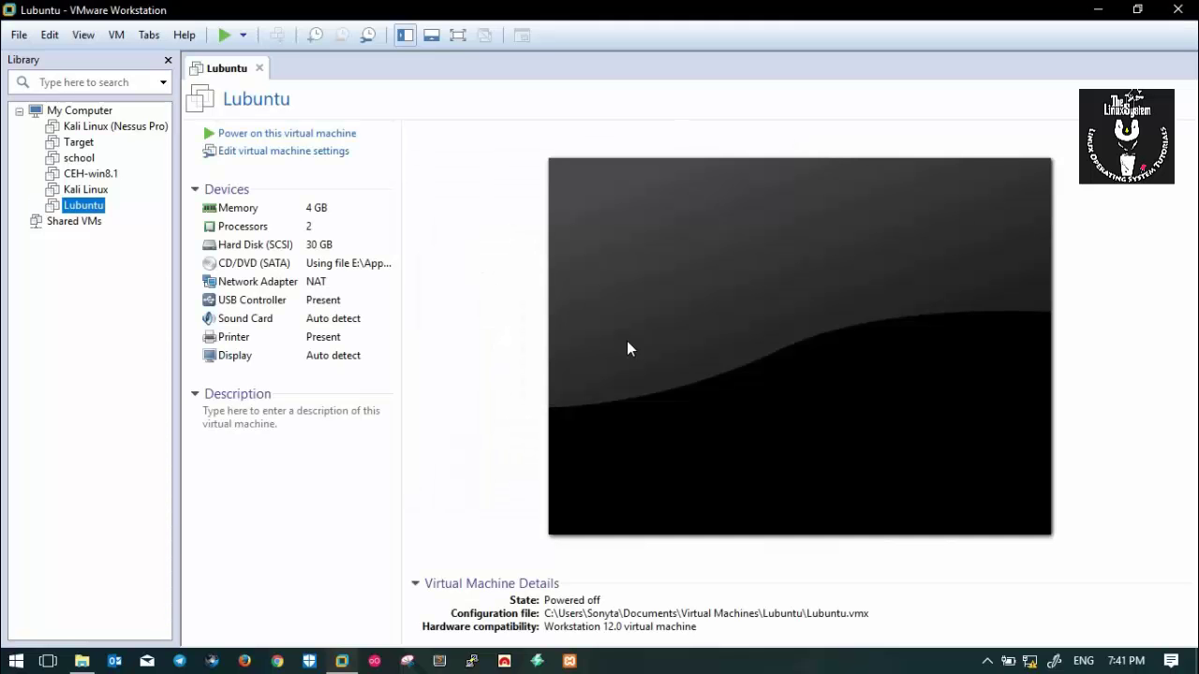
left_click(327, 137)
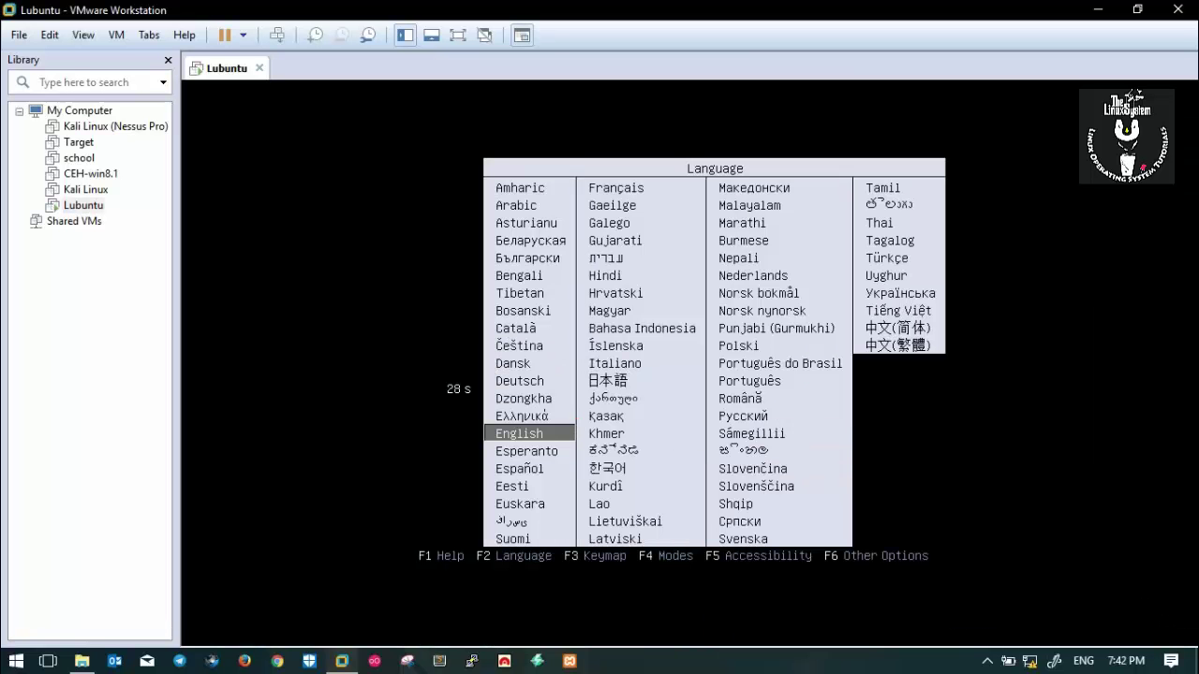
key("Return")
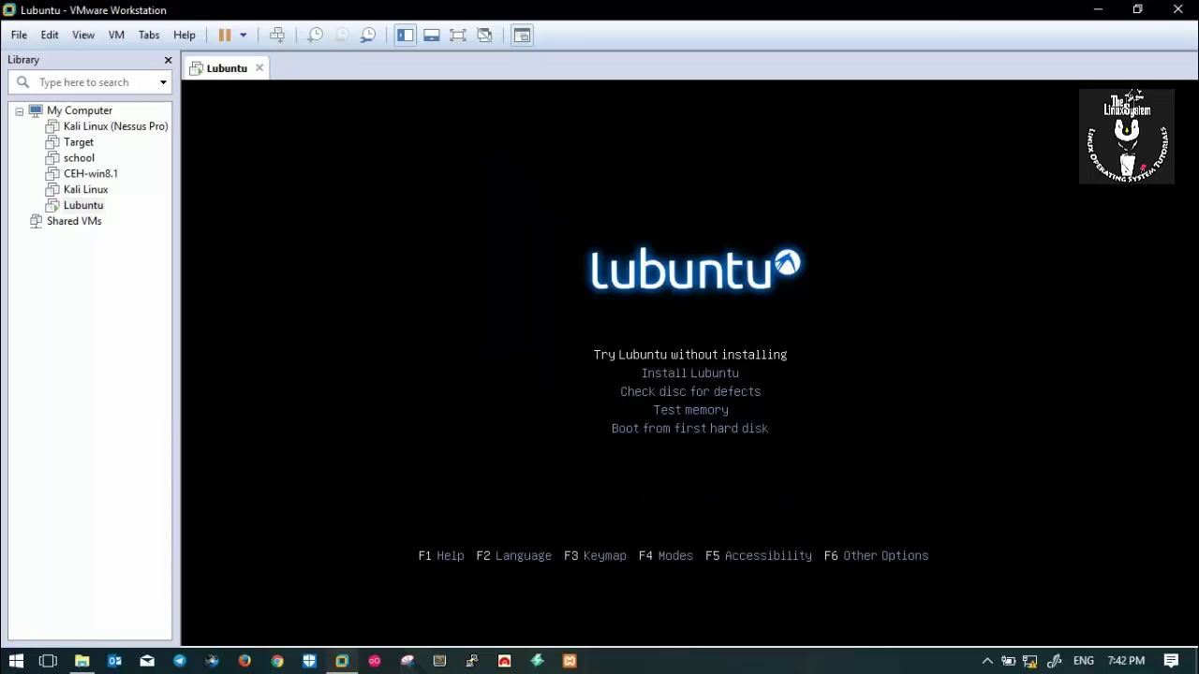
key("Down")
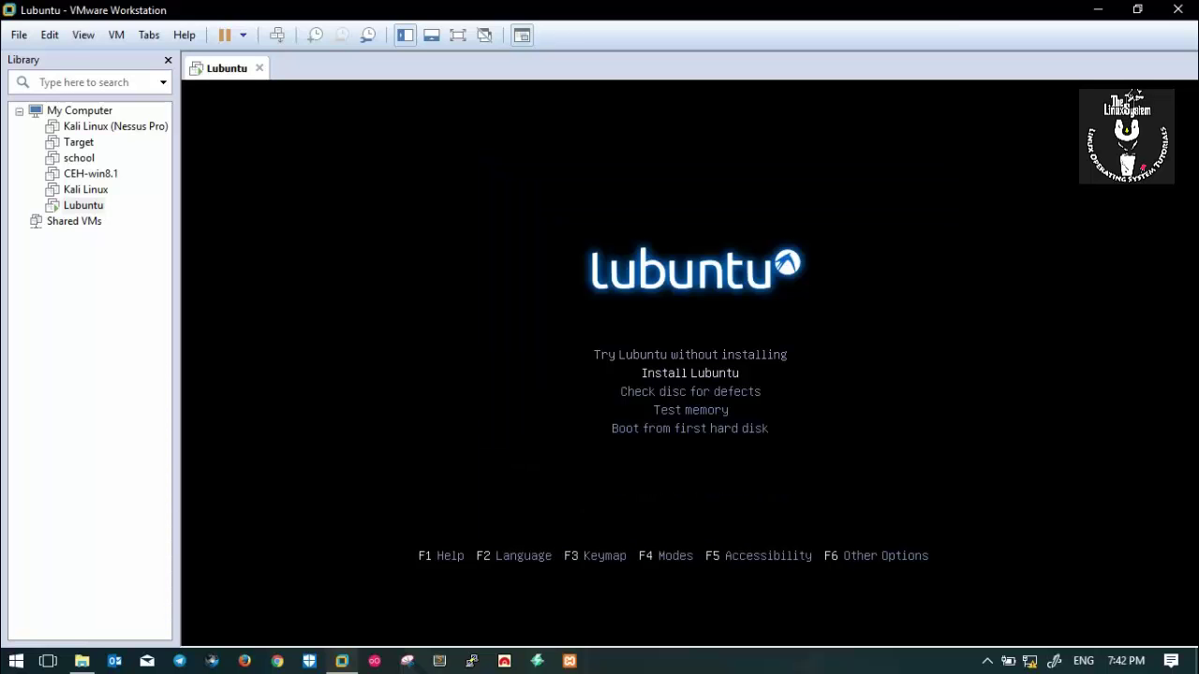
key("Return")
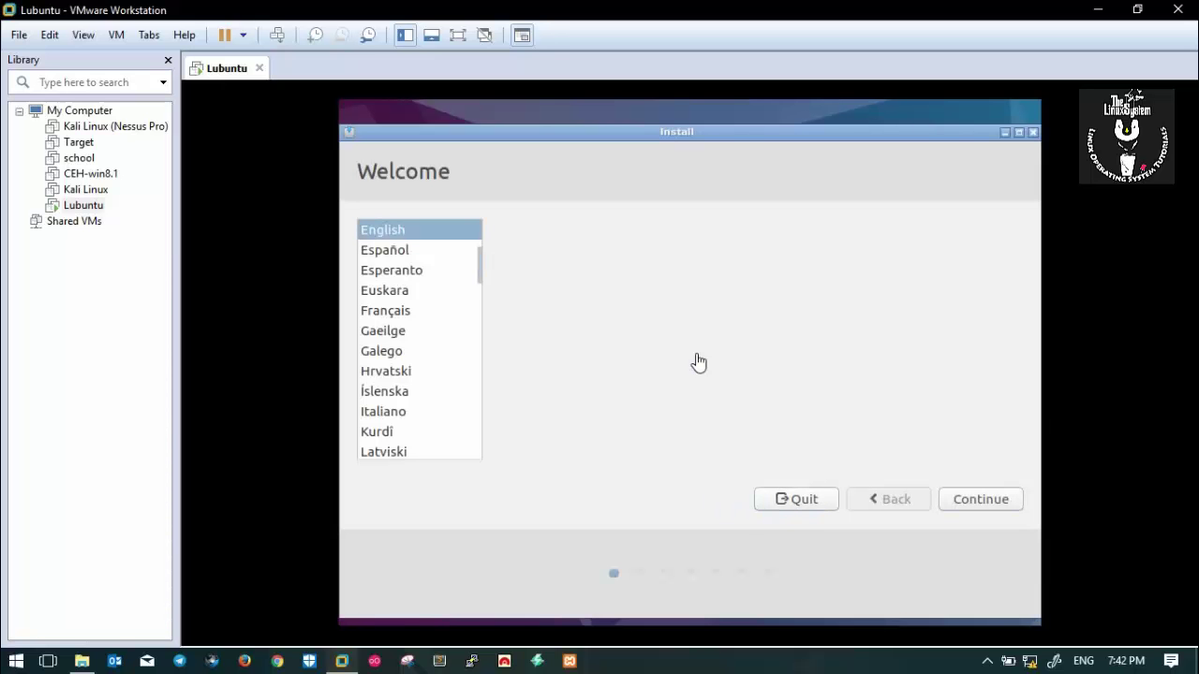
Continue past language and preparation, choosing Something else for manual partitioning.
left_click(970, 501)
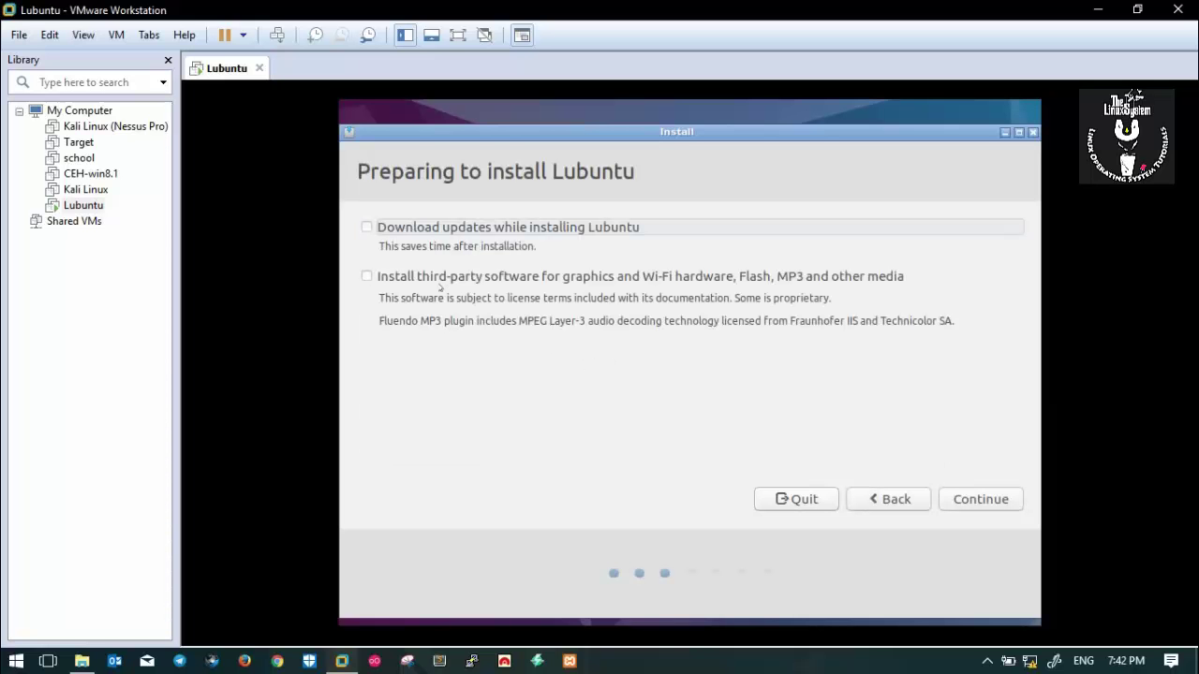
left_click(981, 500)
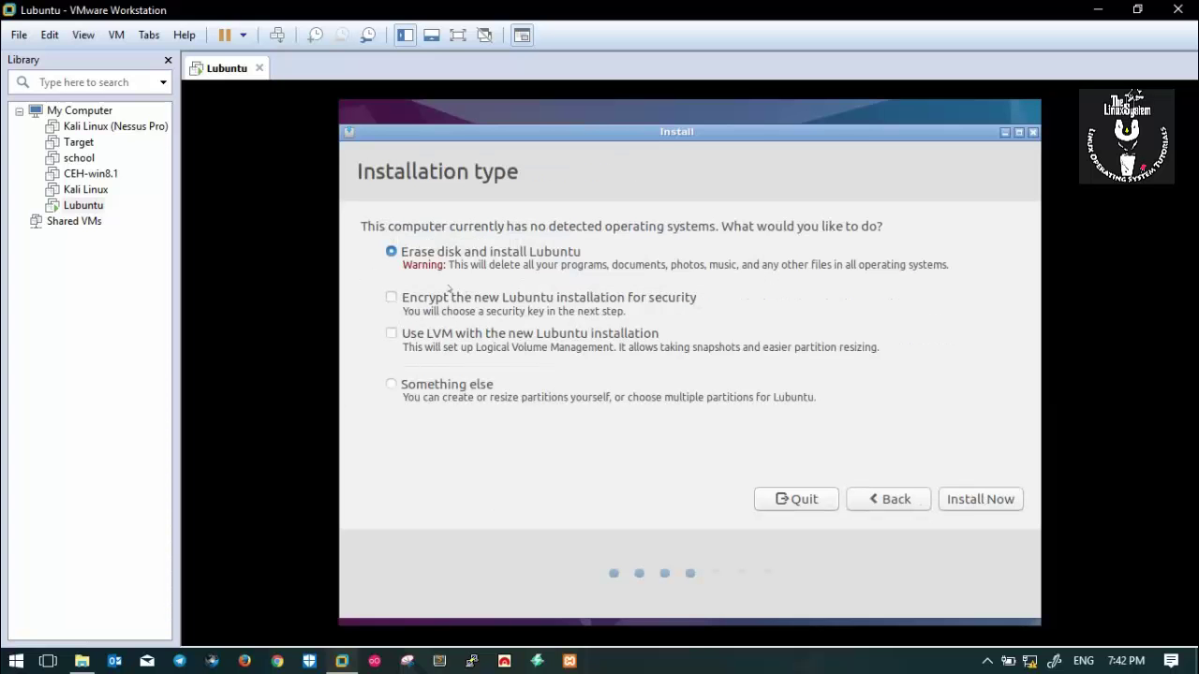
left_click(391, 384)
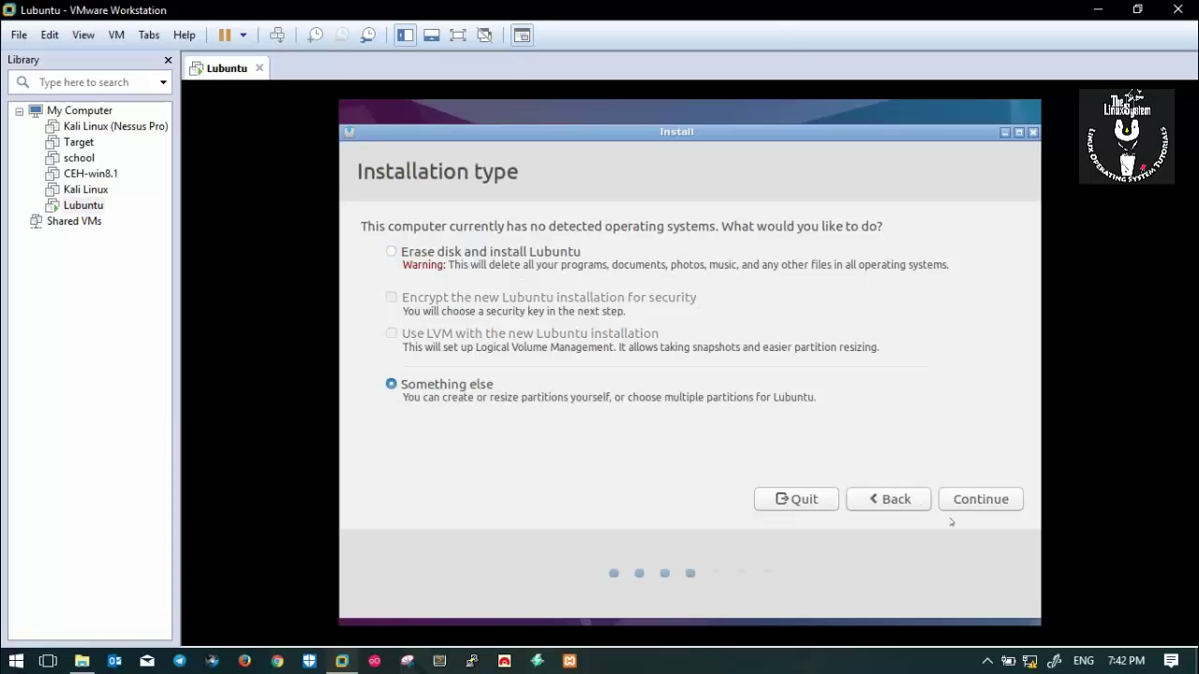
left_click(974, 498)
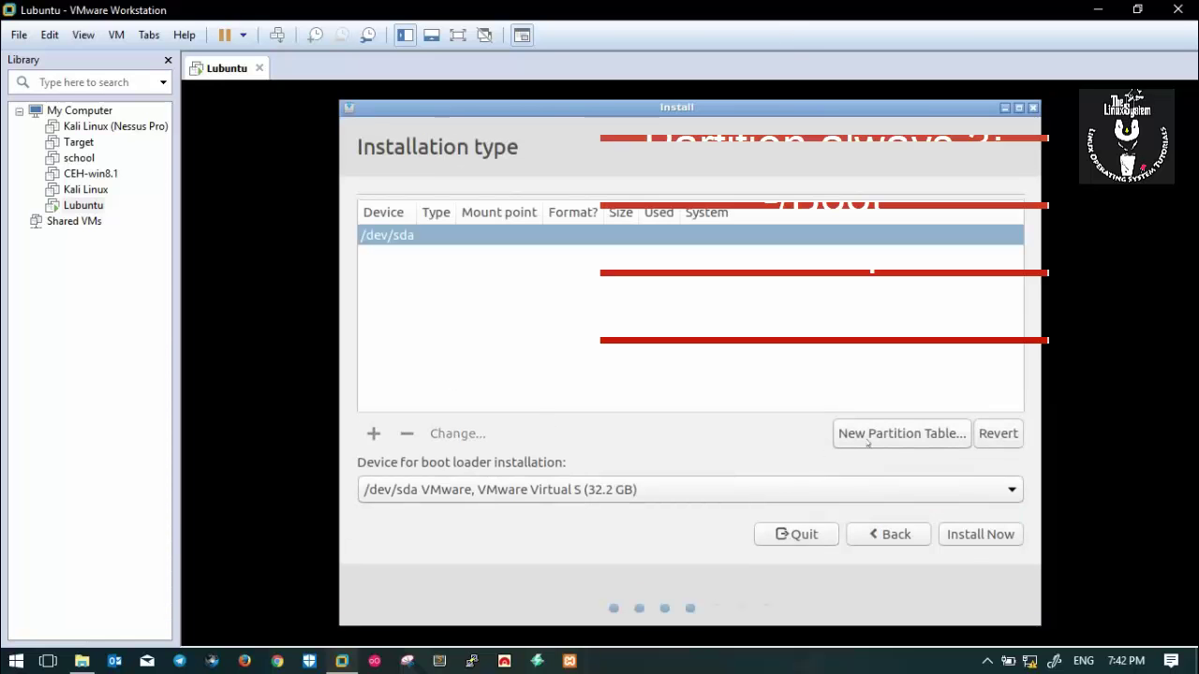
Create a new empty partition table on /dev/sda and select its free space.
left_click(899, 433)
left_click(996, 433)
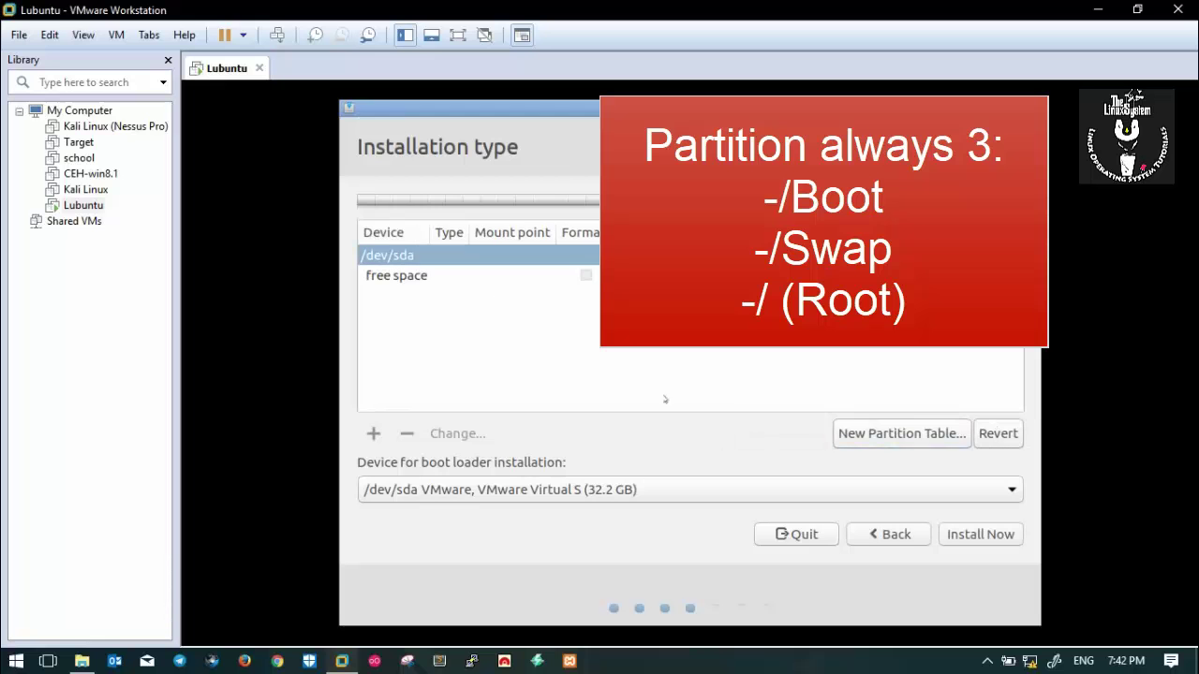
left_click(492, 280)
Add a 1024 MB ext4 partition mounted at /boot, then select the remaining free space.
left_click(373, 433)
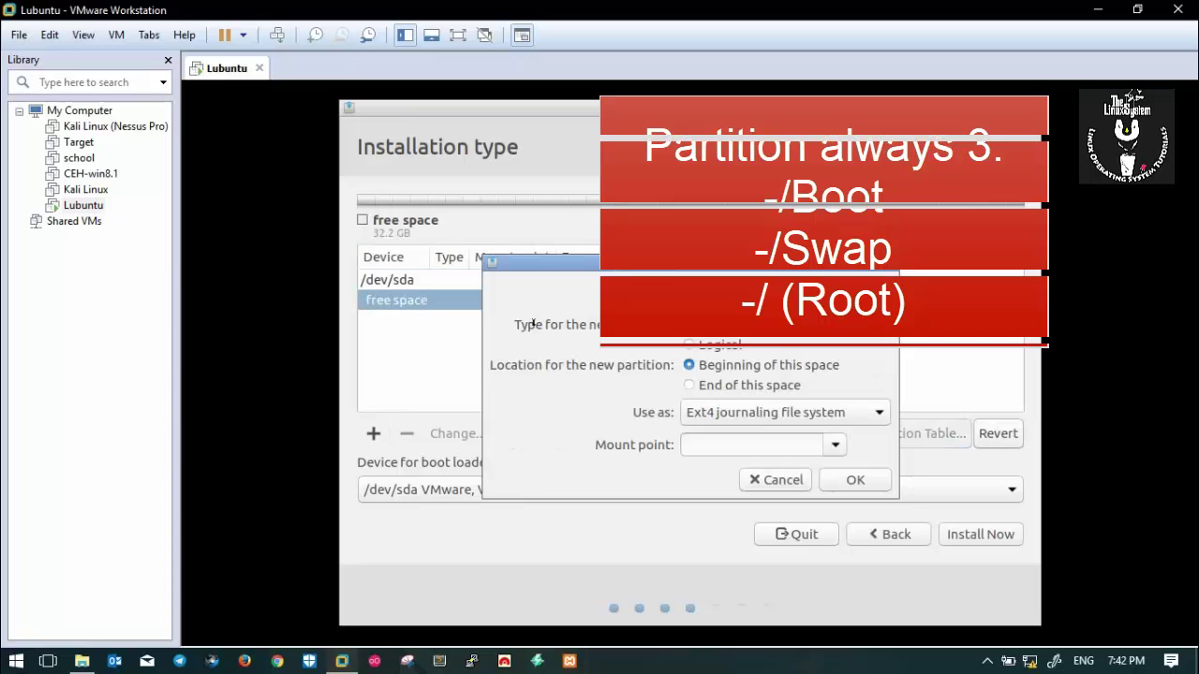
left_click(748, 292)
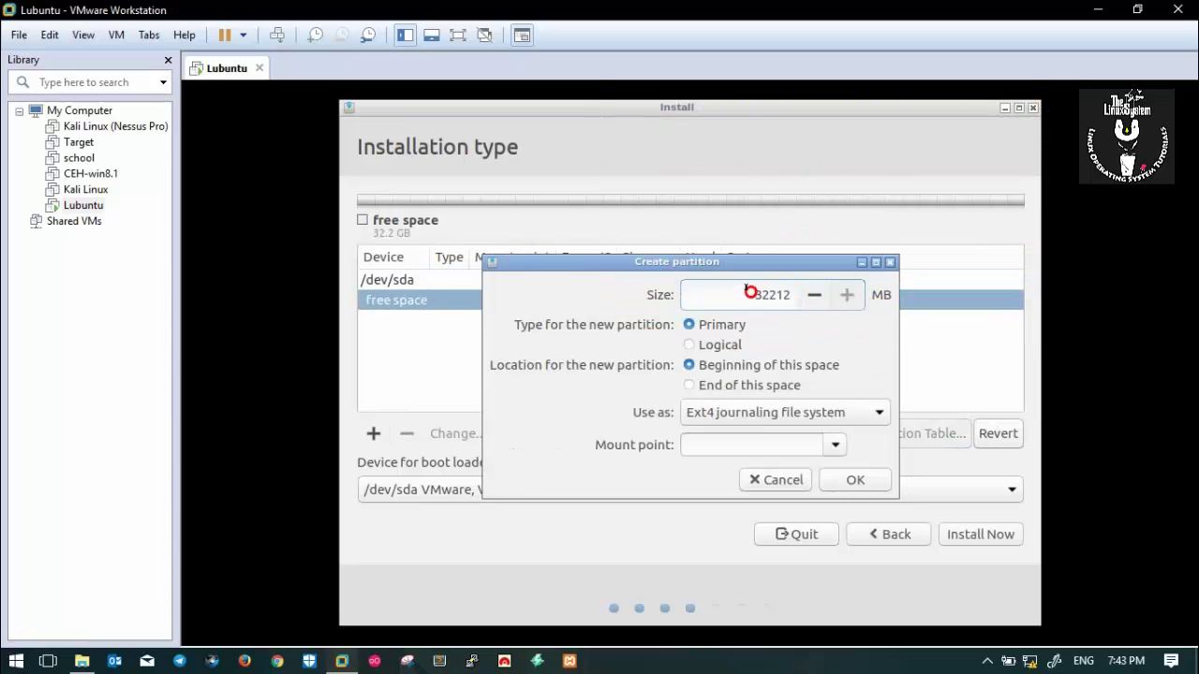
left_click_drag(750, 292, 806, 294)
type("124")
key("BackSpace")
type("1024")
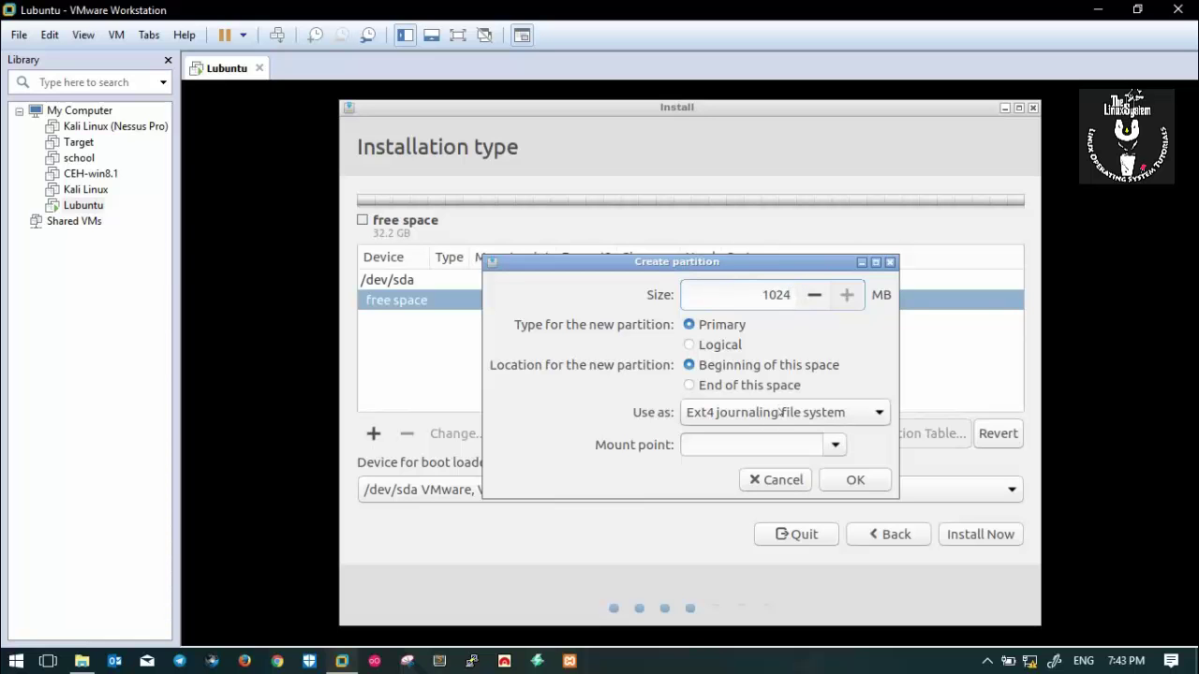
left_click(835, 443)
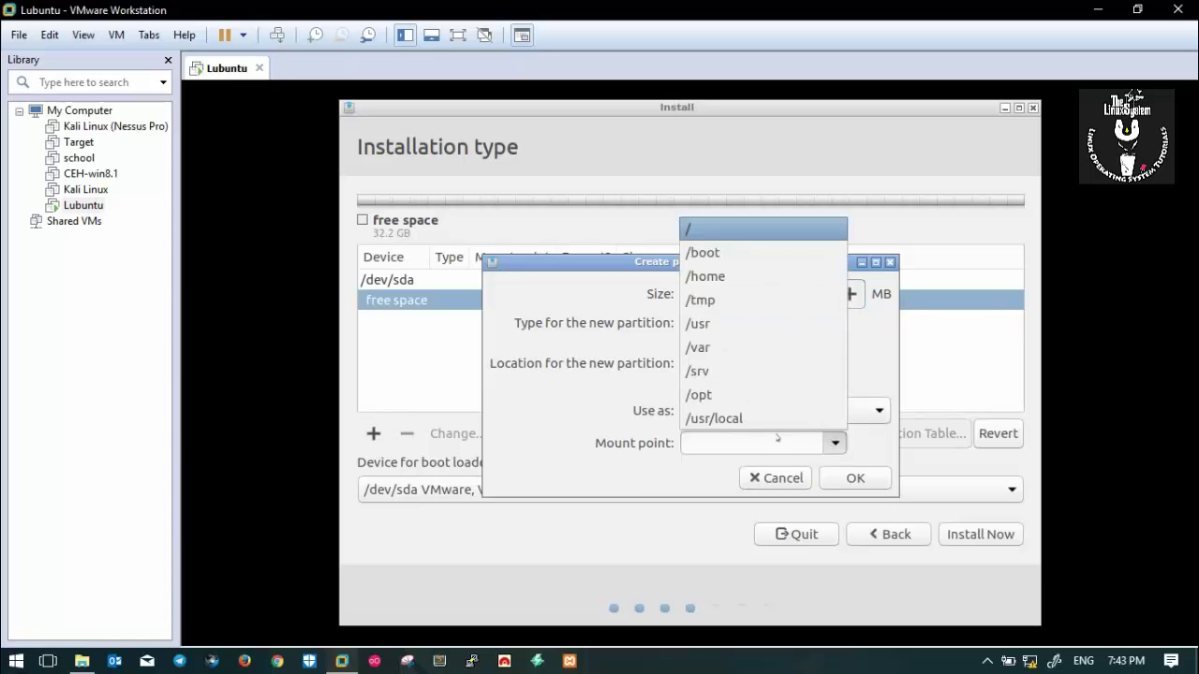
left_click(702, 251)
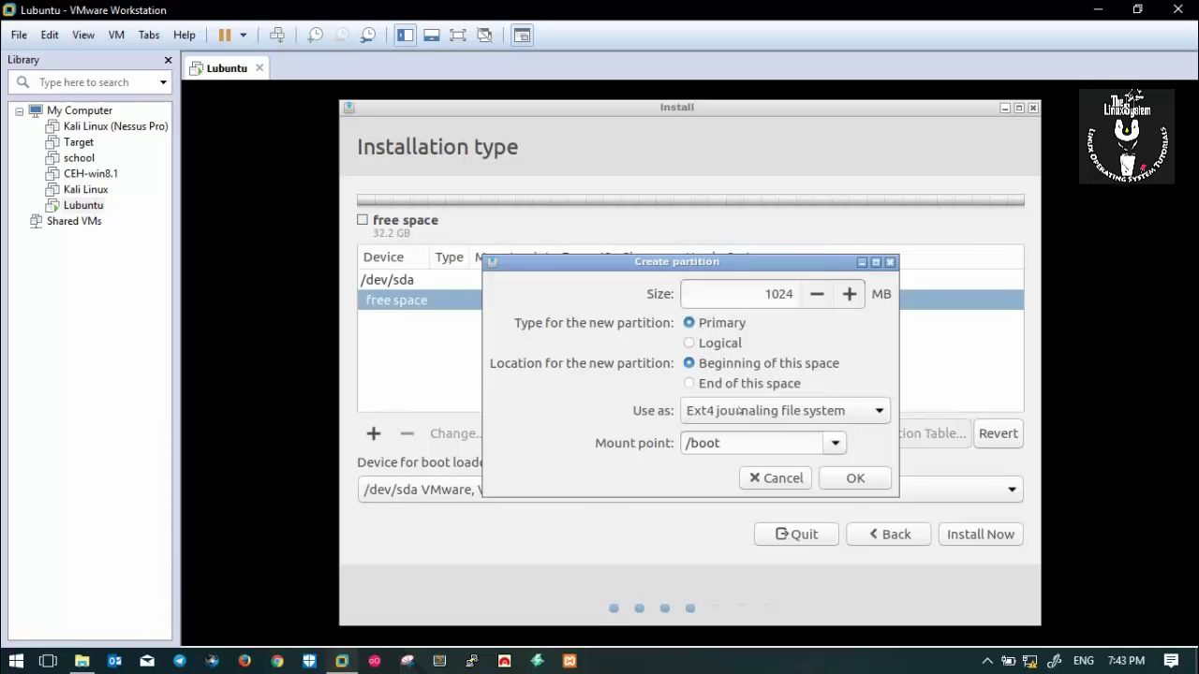
left_click(856, 479)
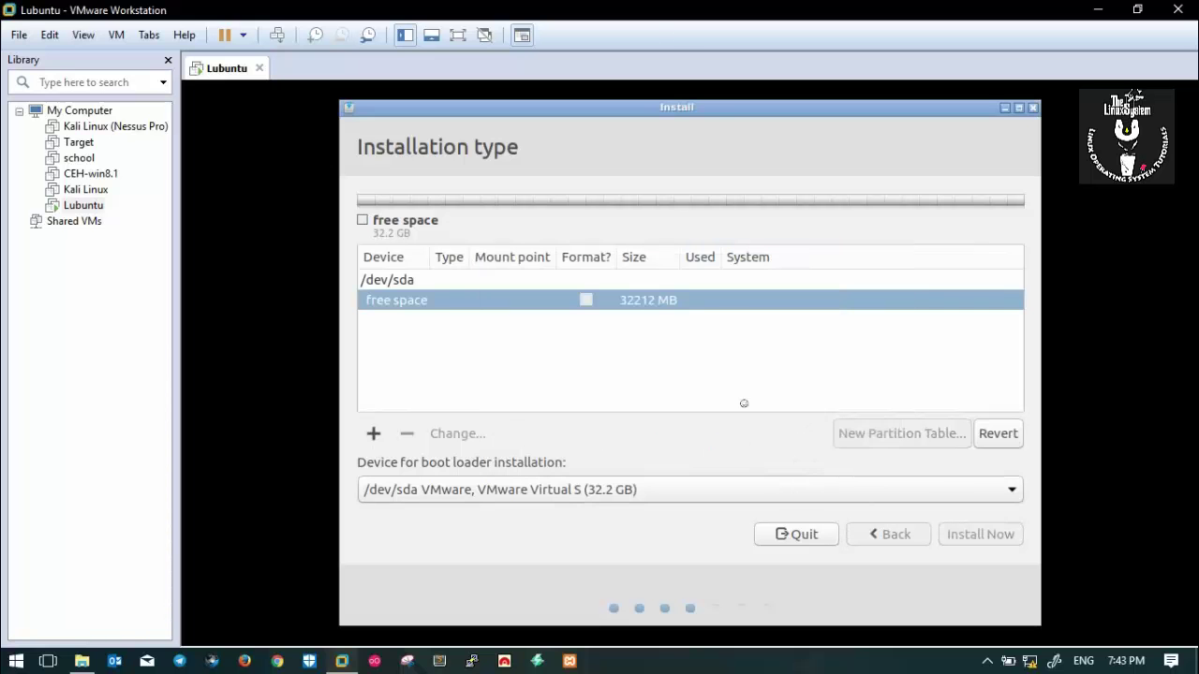
left_click(624, 320)
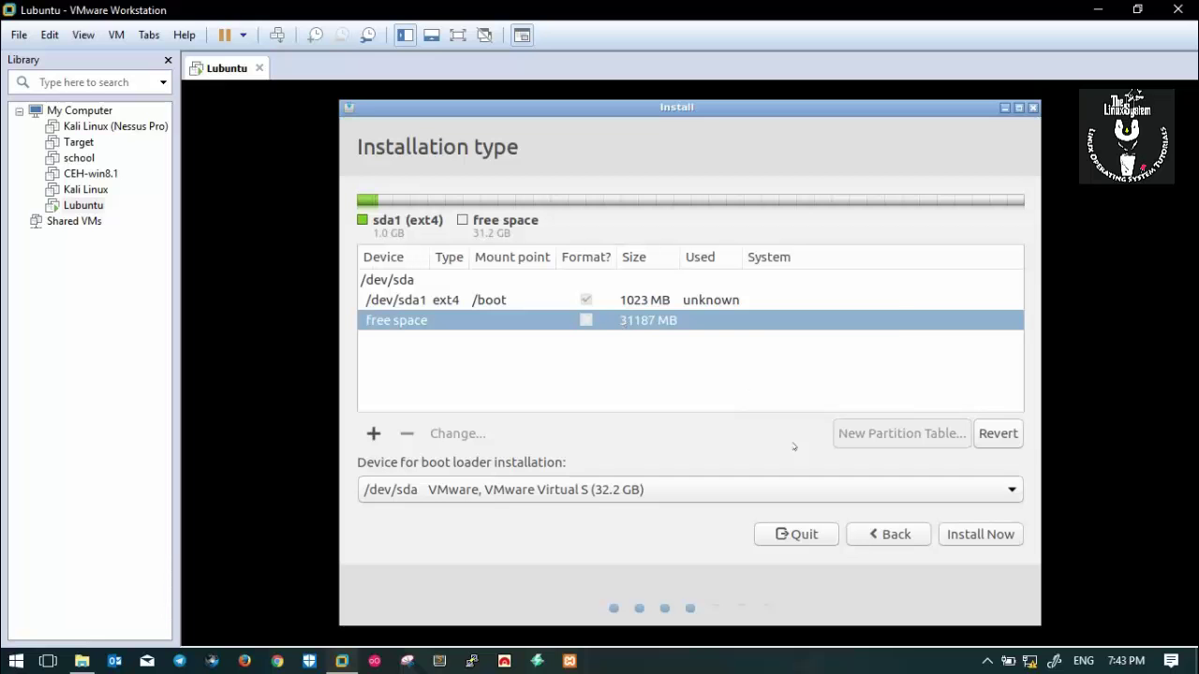
Add an 8192 MB partition used as swap area.
left_click(373, 433)
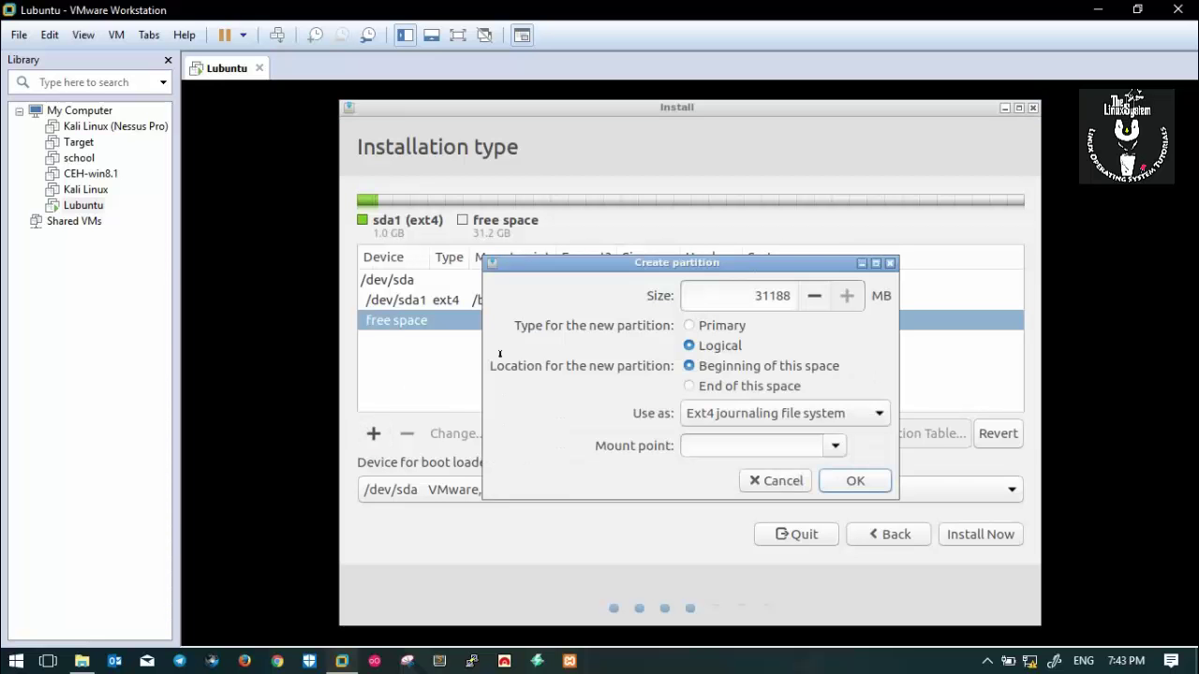
type("8")
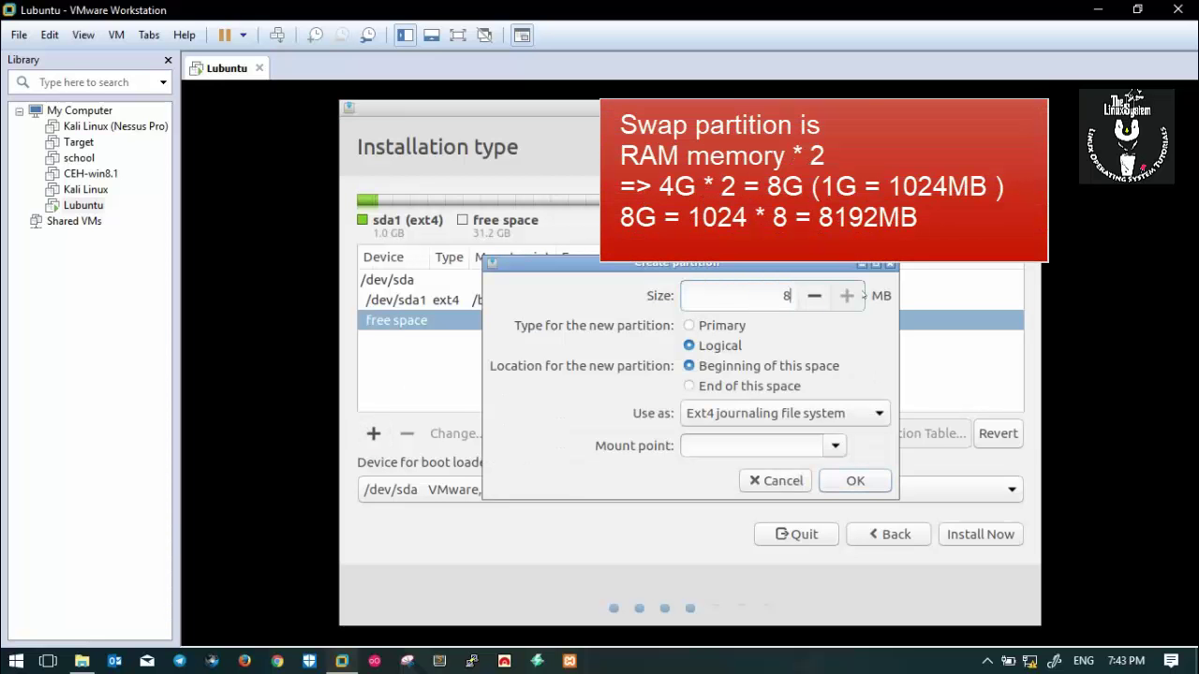
type("192")
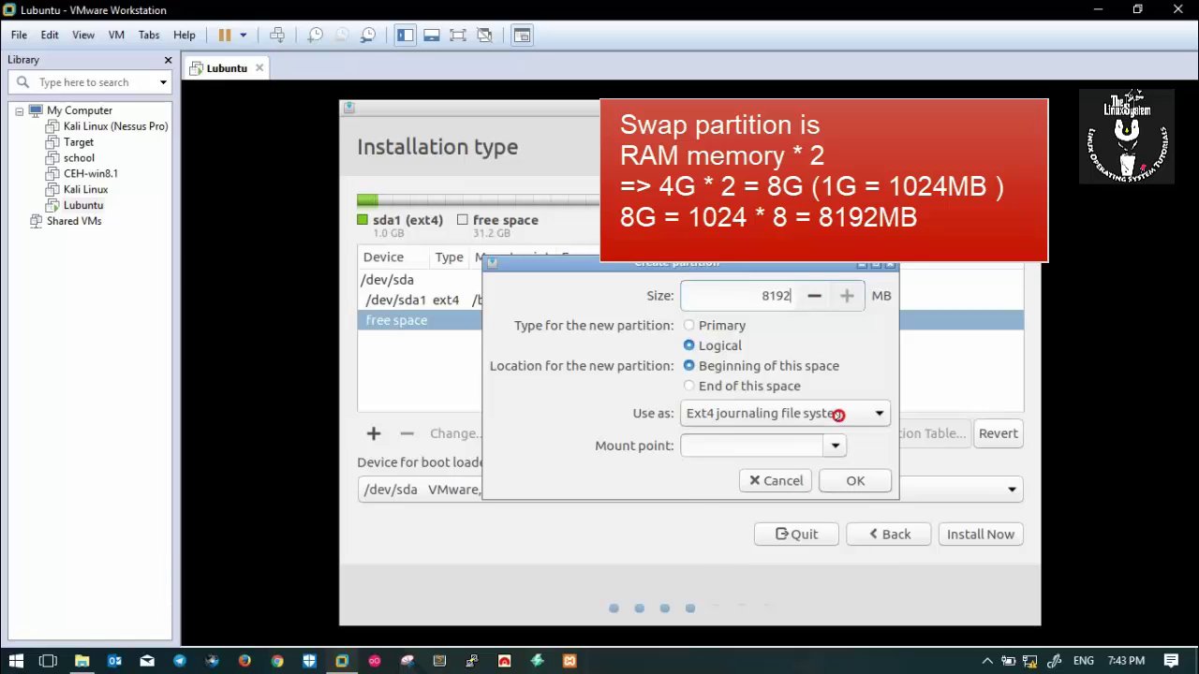
left_click(836, 415)
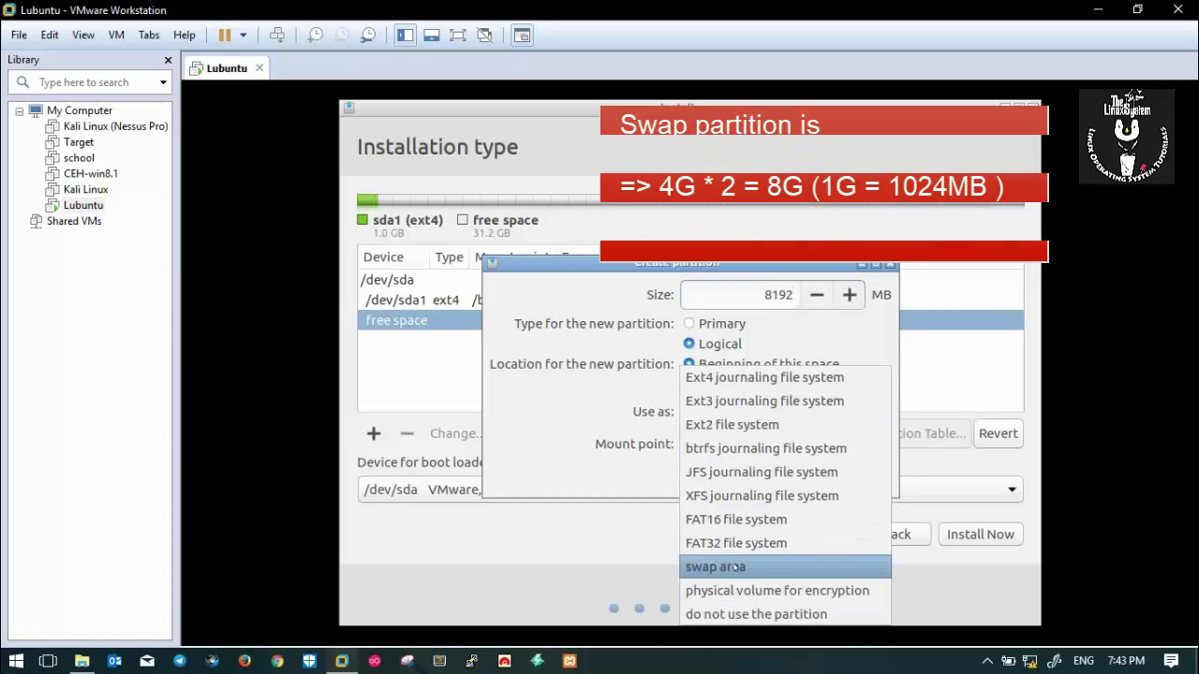
left_click(726, 566)
left_click(856, 449)
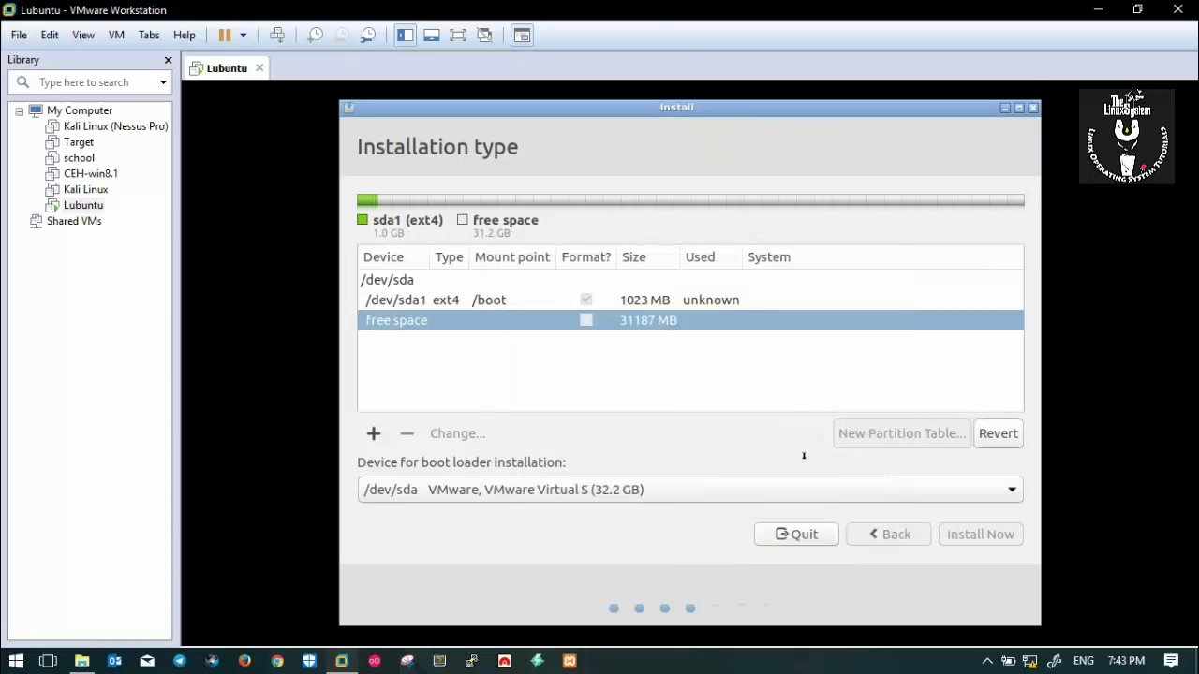
Add an ext4 root (/) partition filling the remaining free space.
left_click(627, 343)
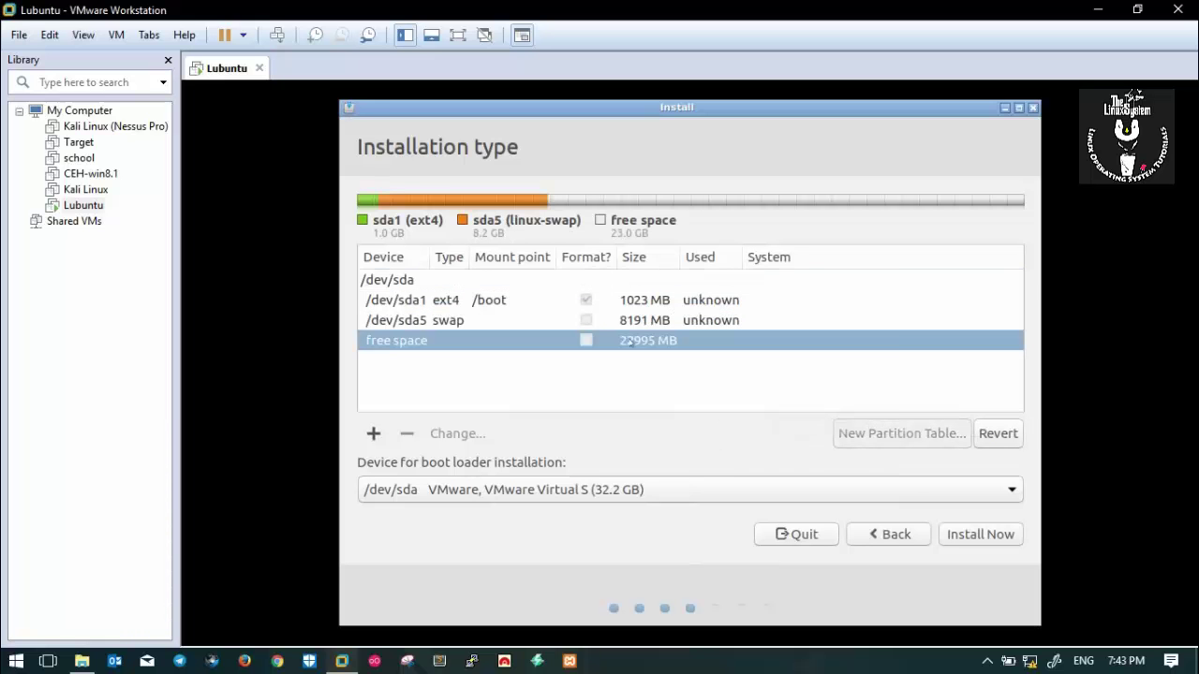
left_click(373, 434)
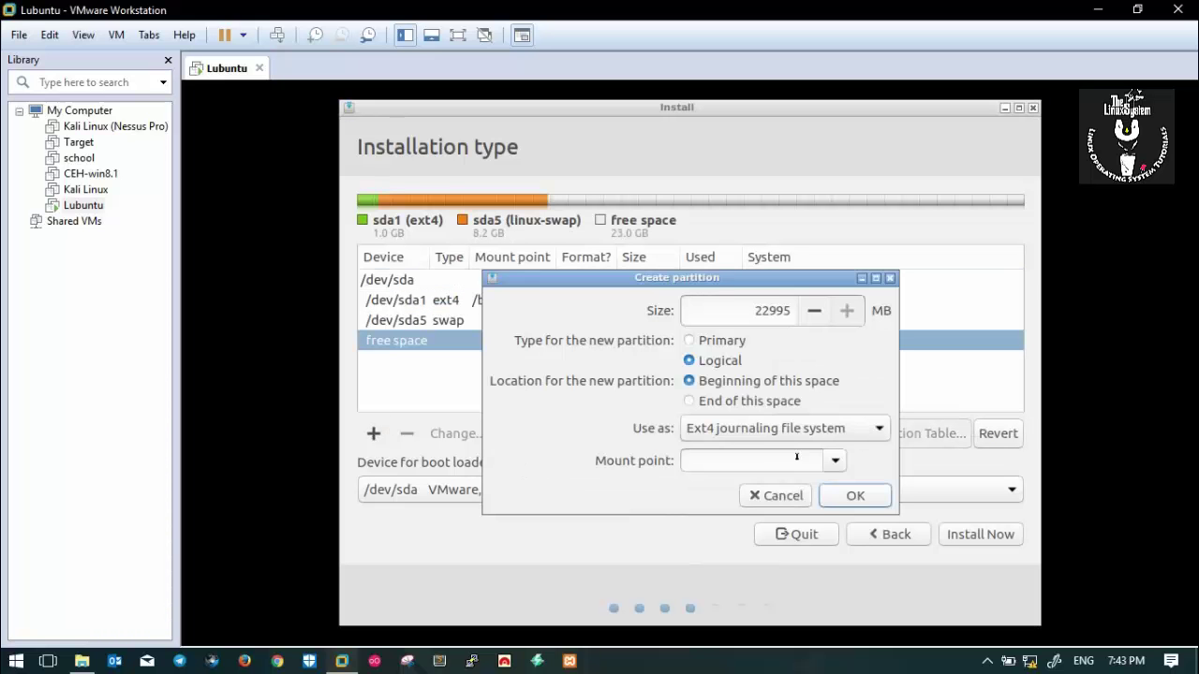
left_click(834, 461)
left_click(696, 246)
left_click(833, 310)
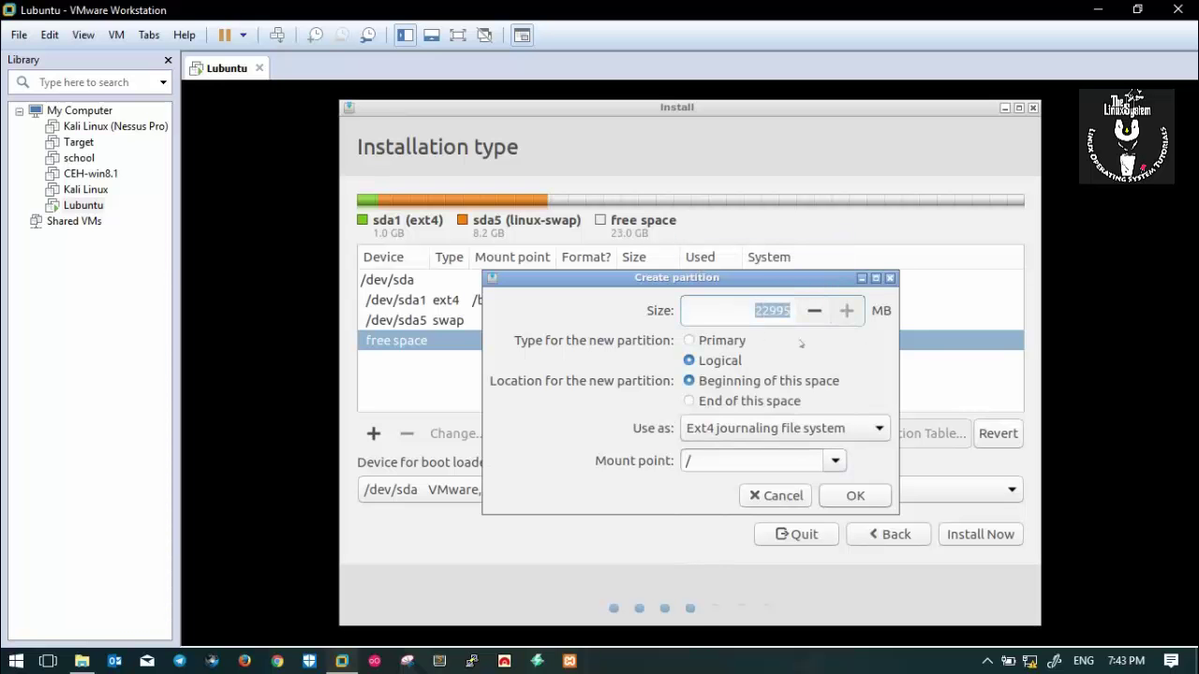
left_click(850, 494)
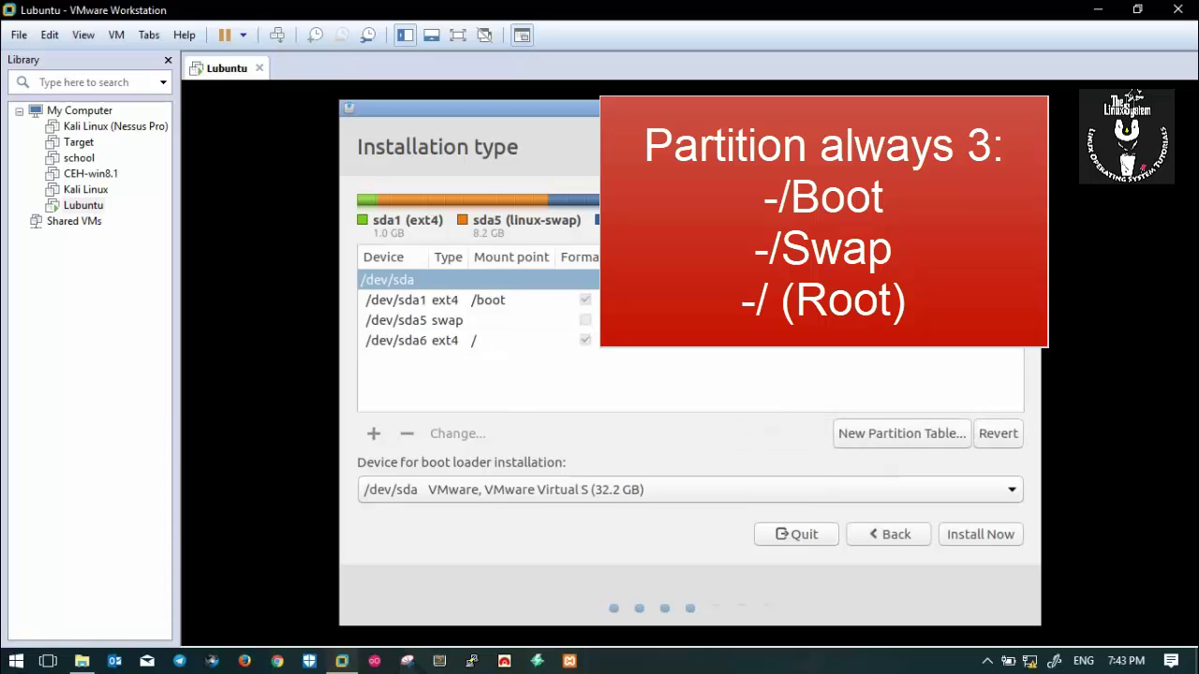
Start Install Now and confirm writing the partition changes to disk.
left_click(980, 543)
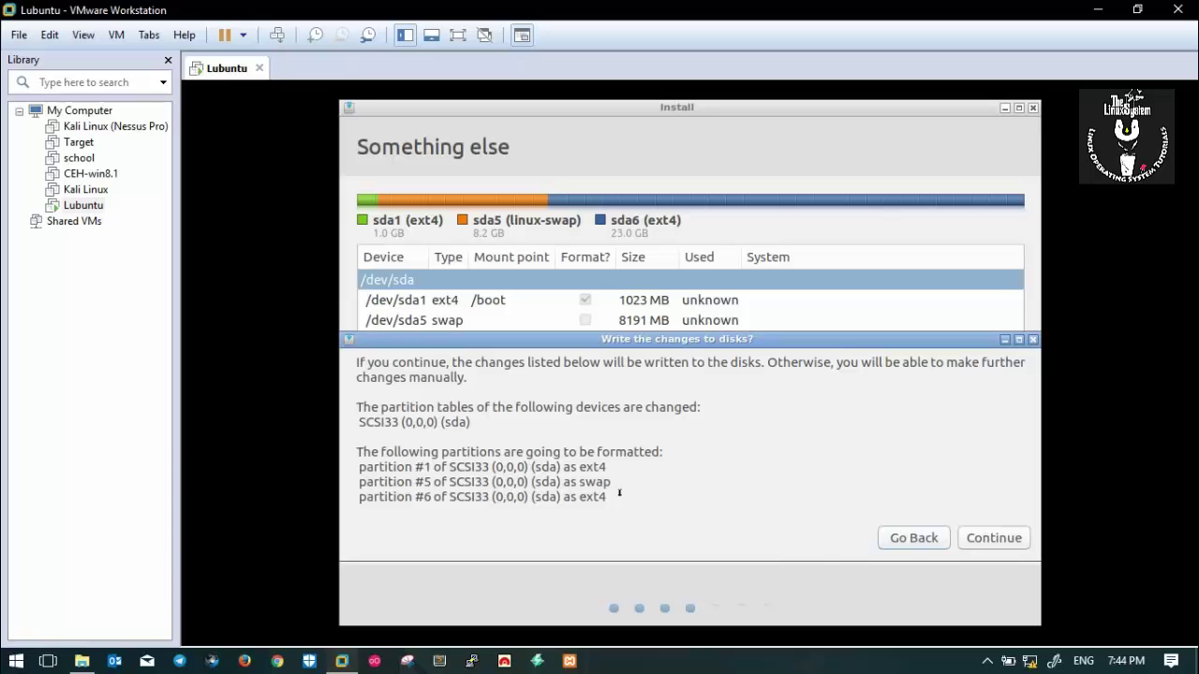
triple_click(619, 493)
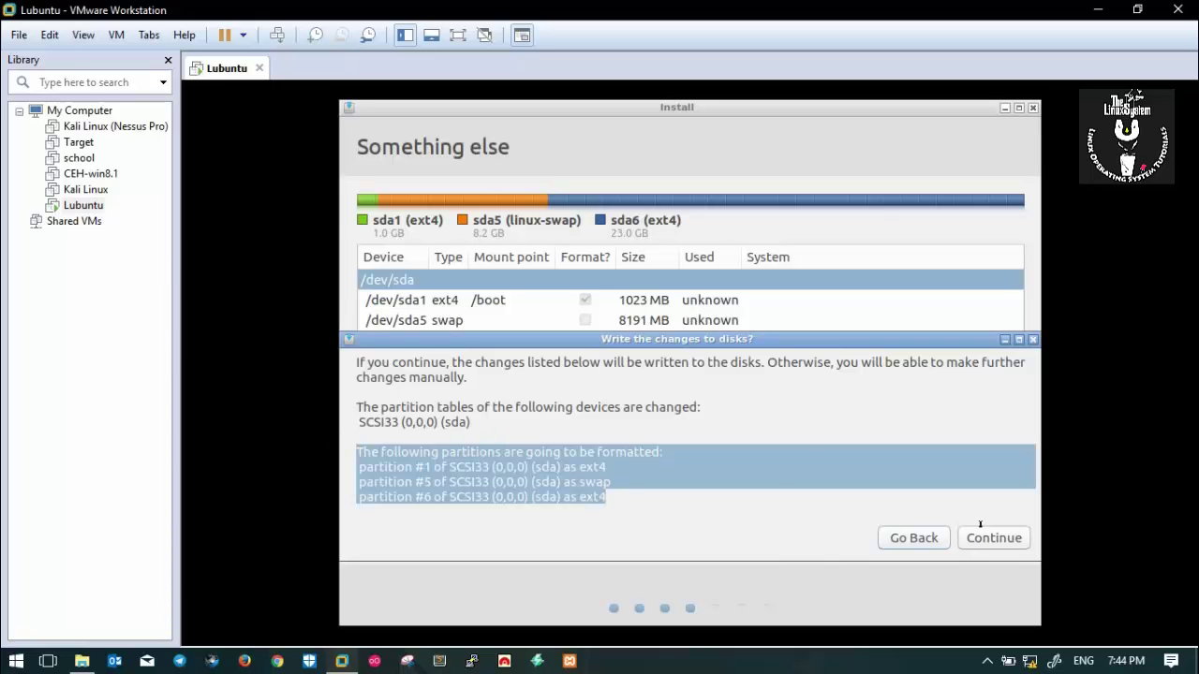
left_click_drag(981, 525, 766, 466)
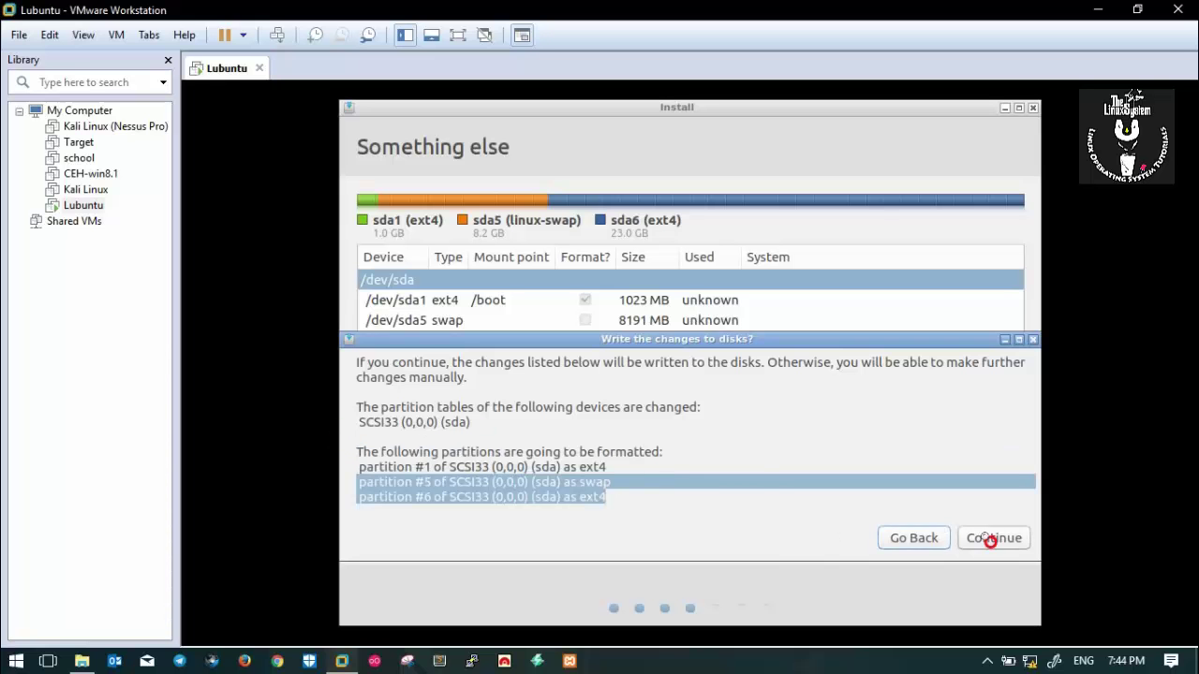
left_click(990, 537)
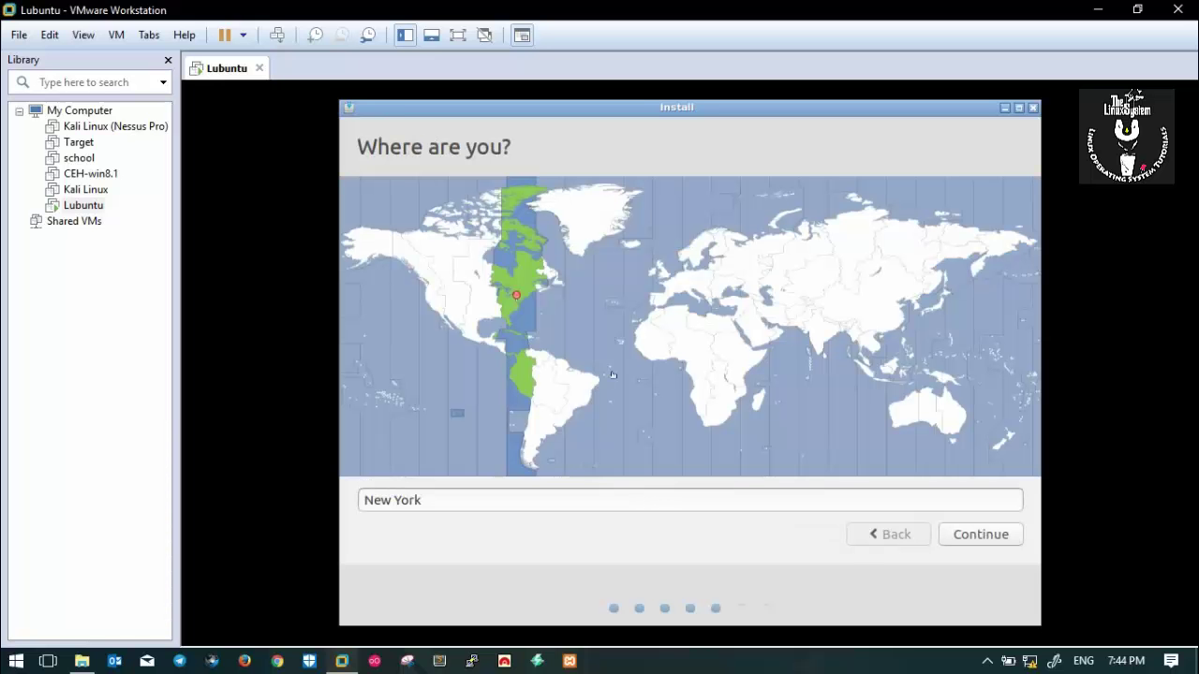
Set the timezone to Phnom Penh and accept the Khmer (Cambodia) keyboard layout.
left_click(869, 346)
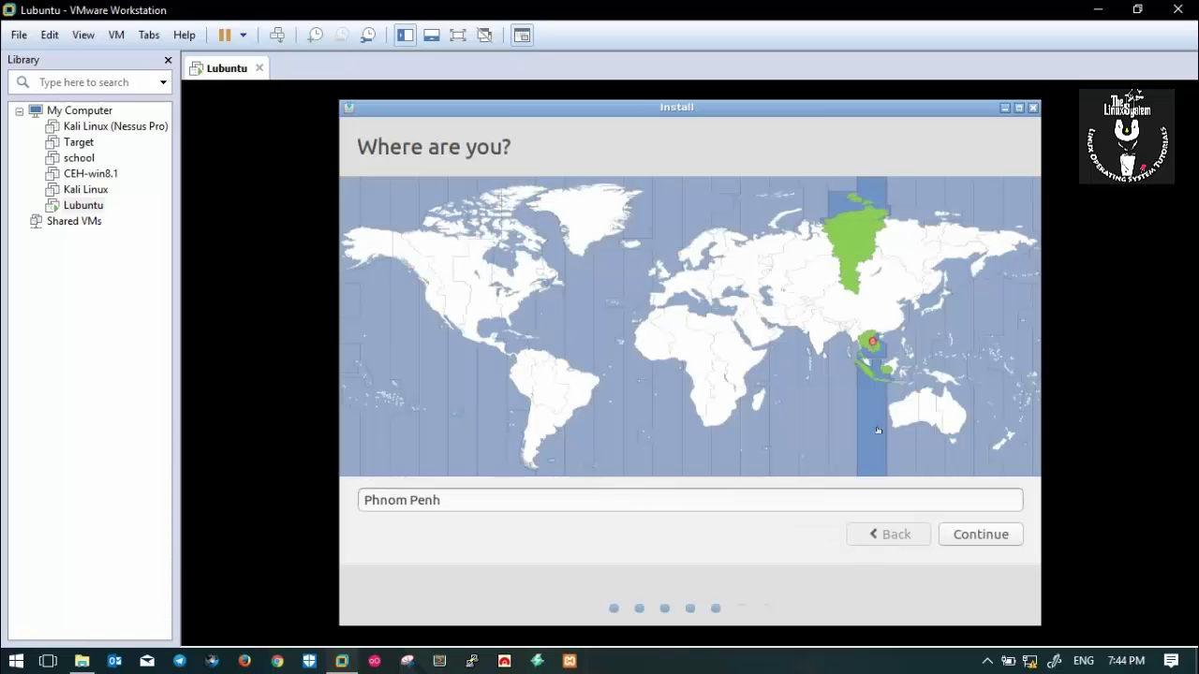
left_click(974, 533)
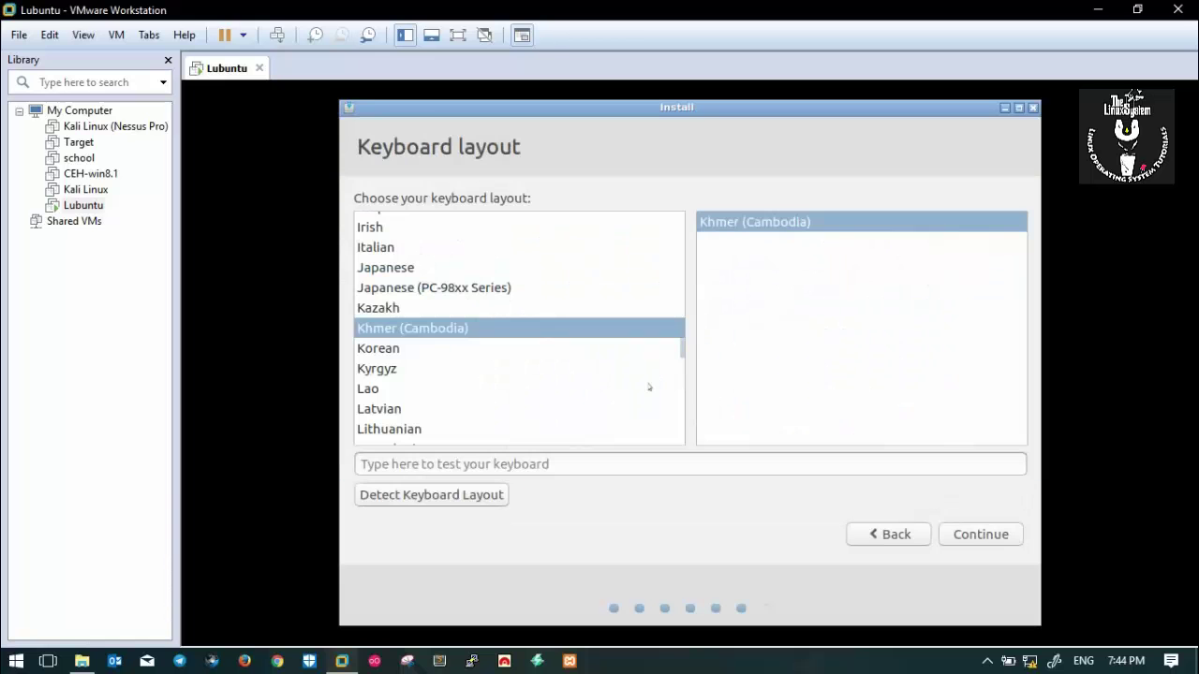
left_click(980, 534)
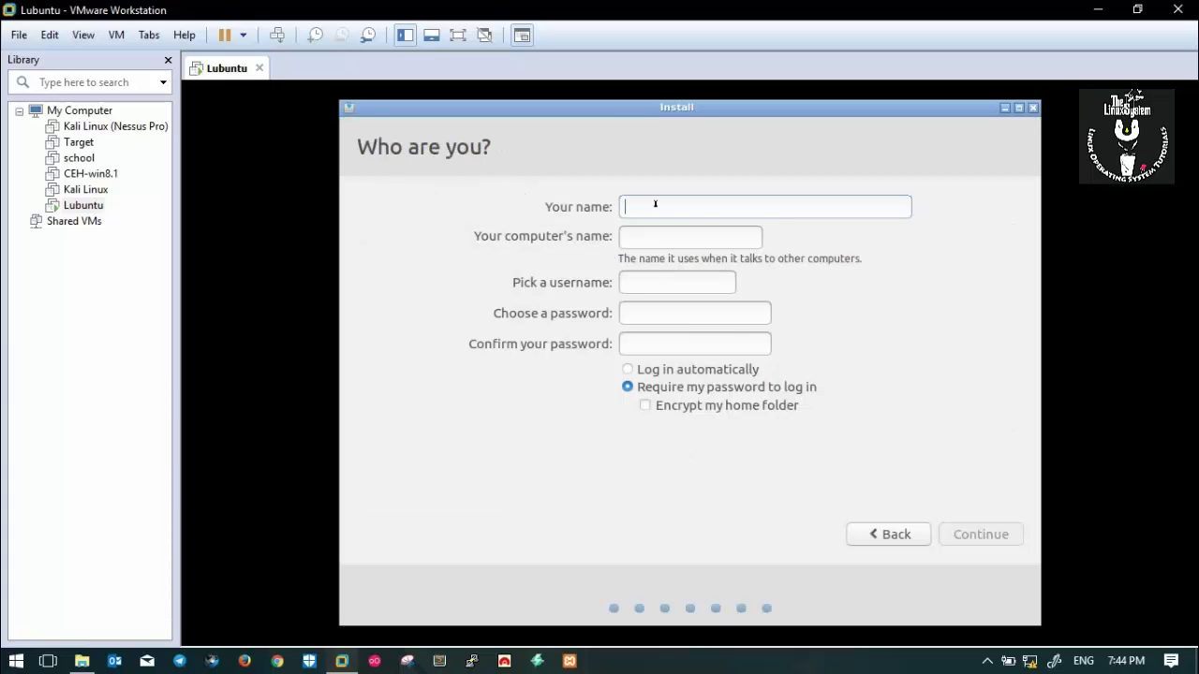
Fill in the user's name and set the computer name to kubuntu-vm.
type("k")
key("BackSpace")
type("k")
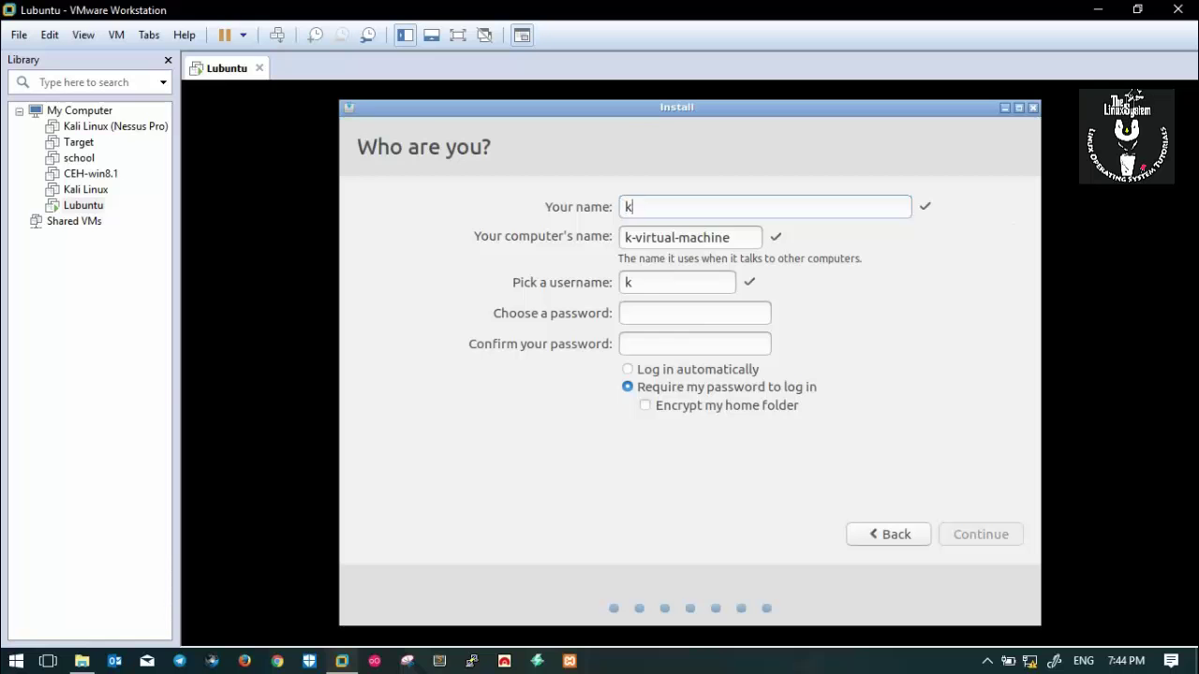
type("ubuntu")
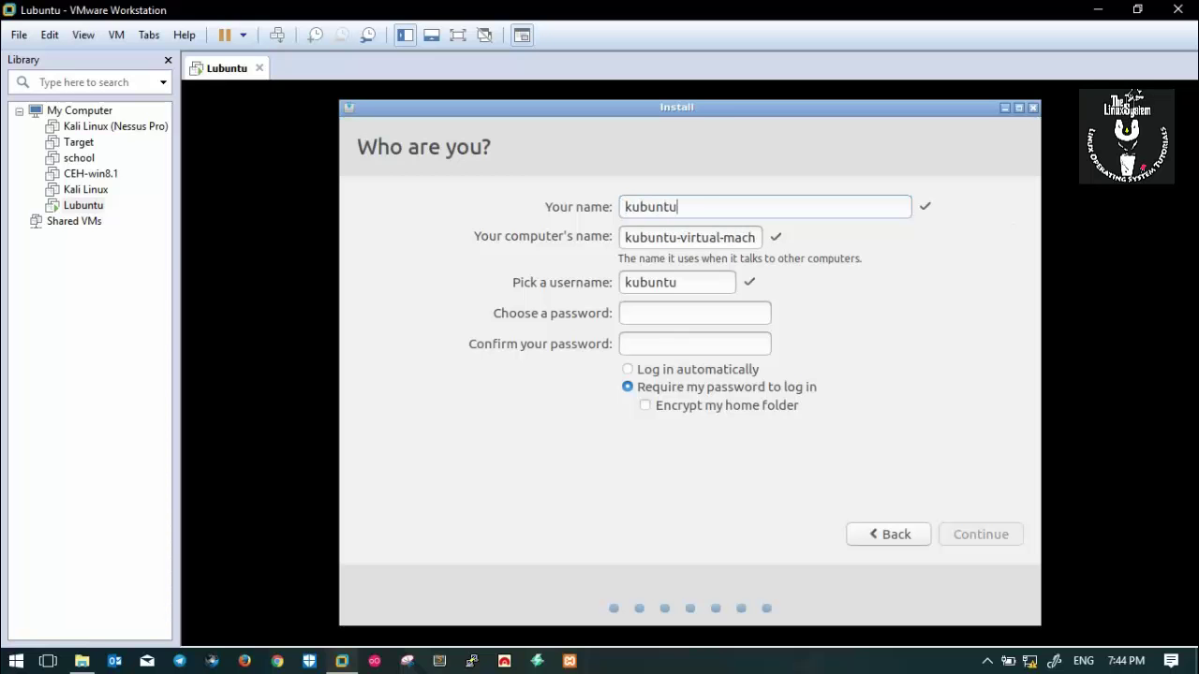
left_click_drag(677, 236, 850, 235)
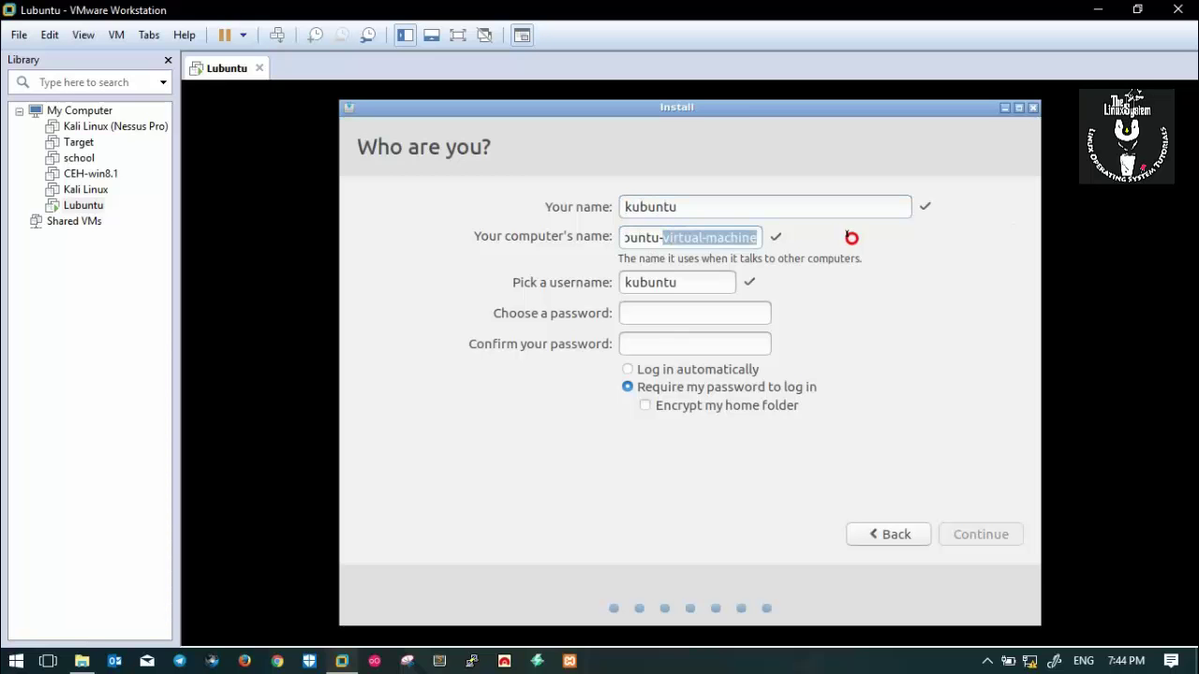
type("vm")
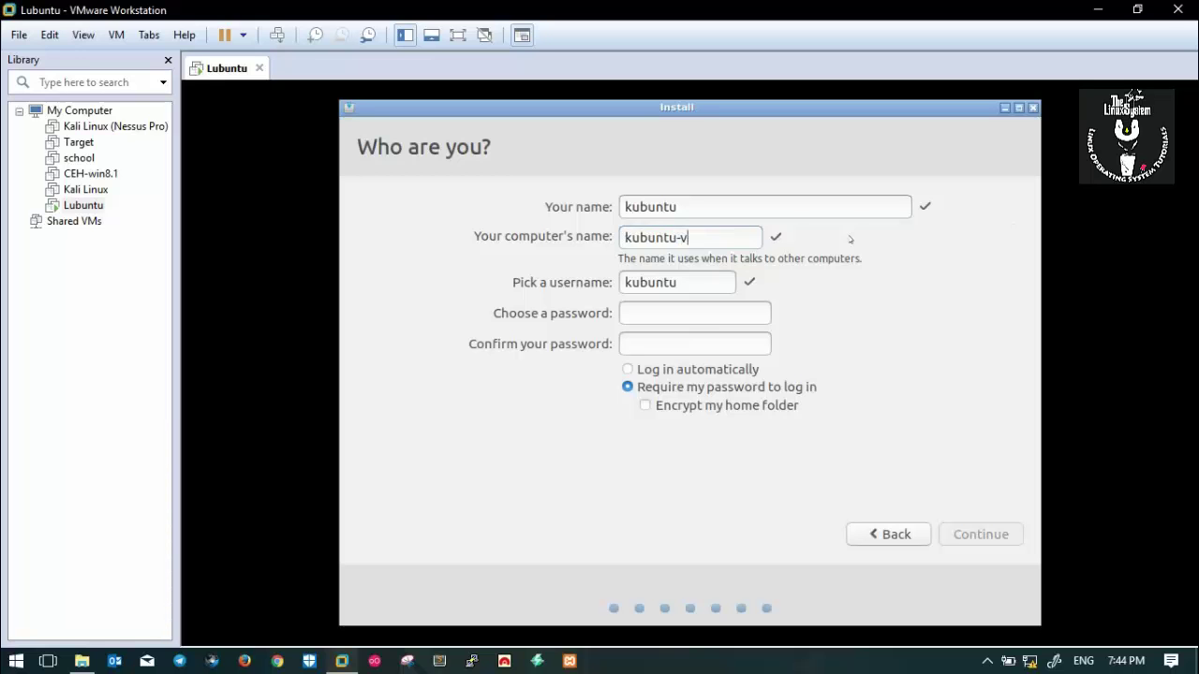
Enter and confirm the account password, then proceed with the installation.
left_click(669, 310)
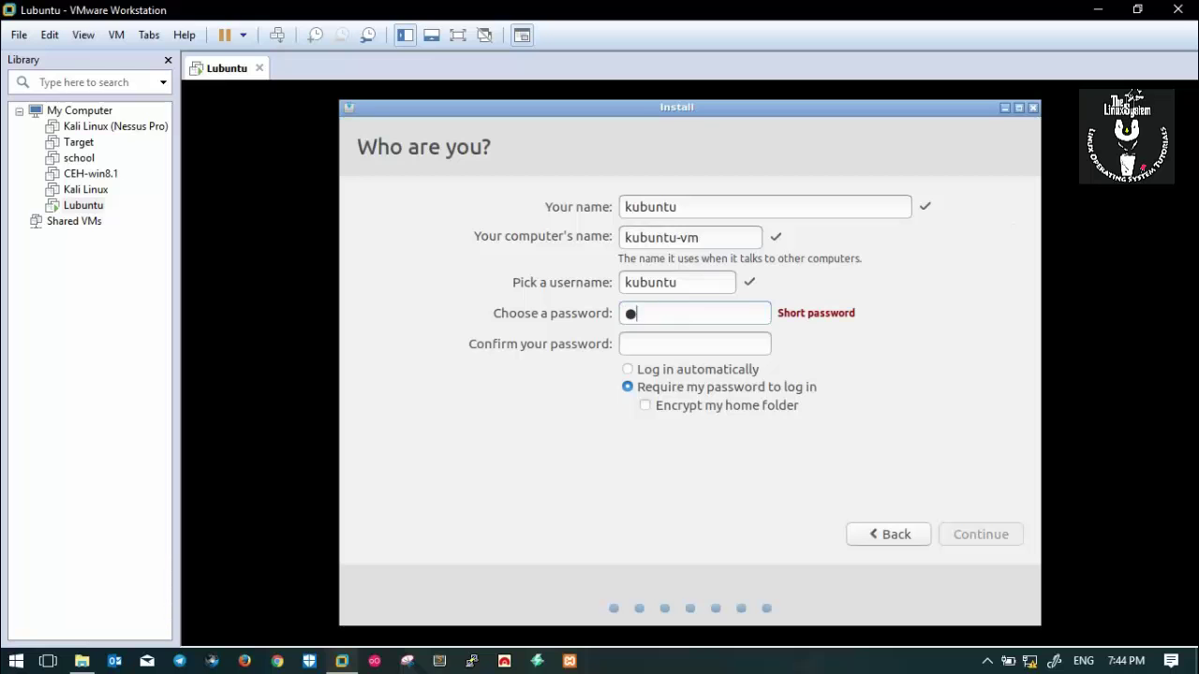
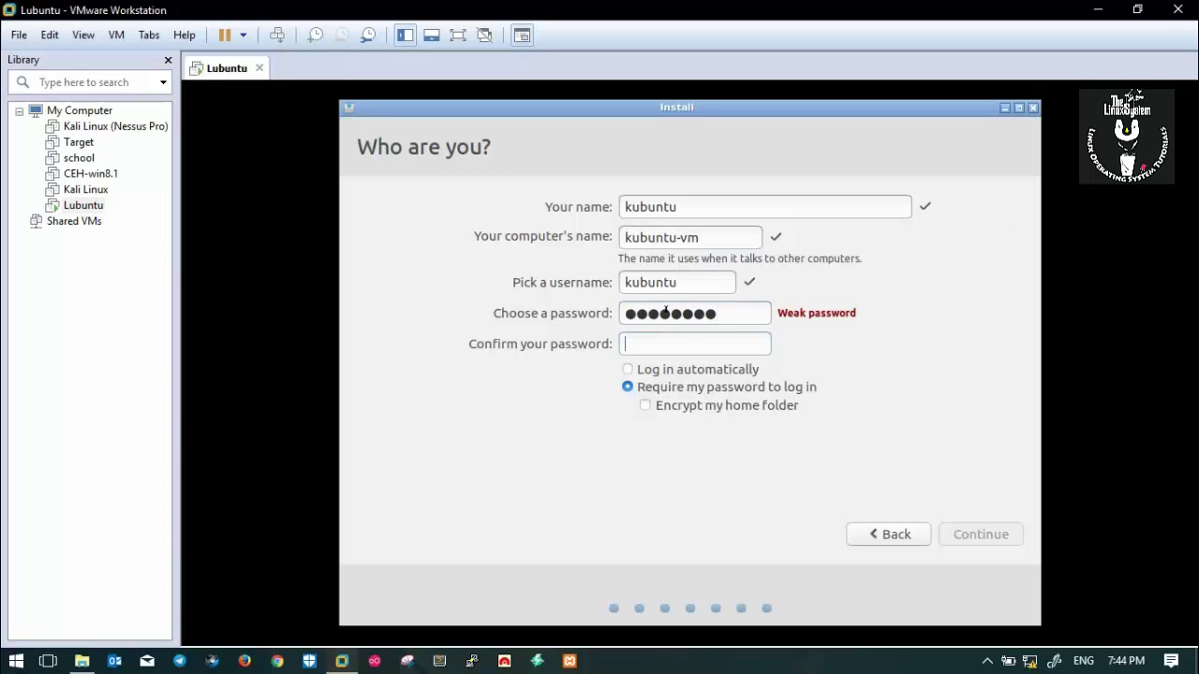
left_click(674, 339)
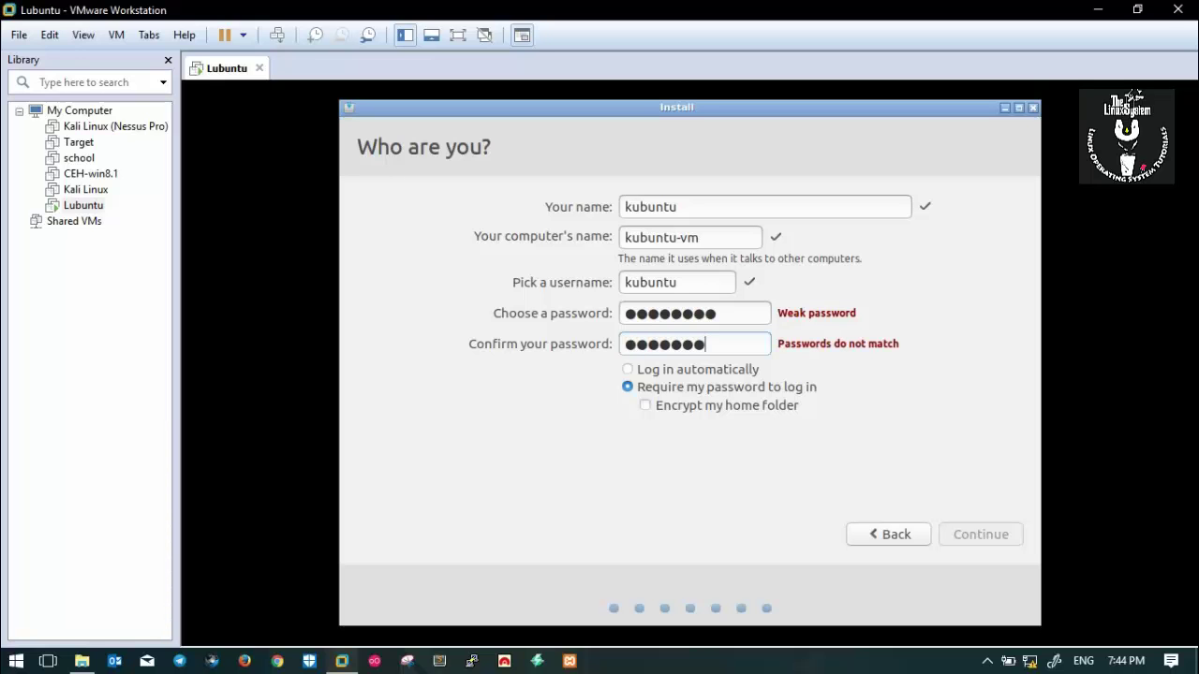
key("BackSpace")
key("BackSpace")
key("BackSpace")
key("BackSpace")
key("BackSpace")
key("BackSpace")
key("BackSpace")
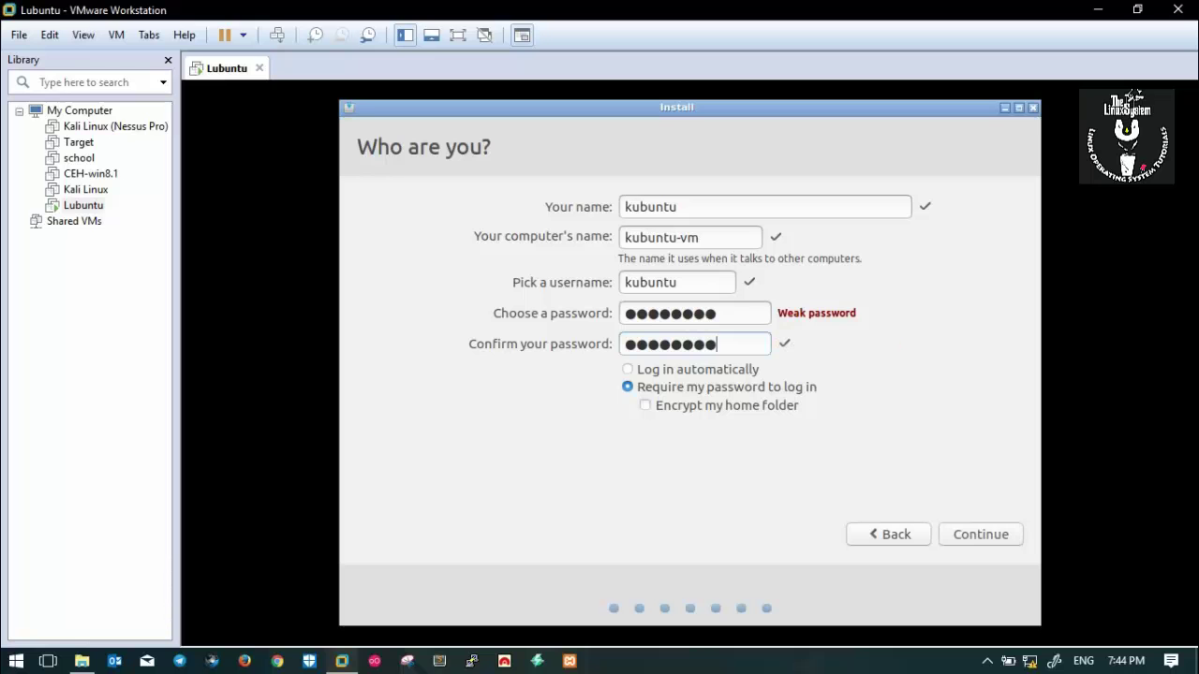
left_click(989, 534)
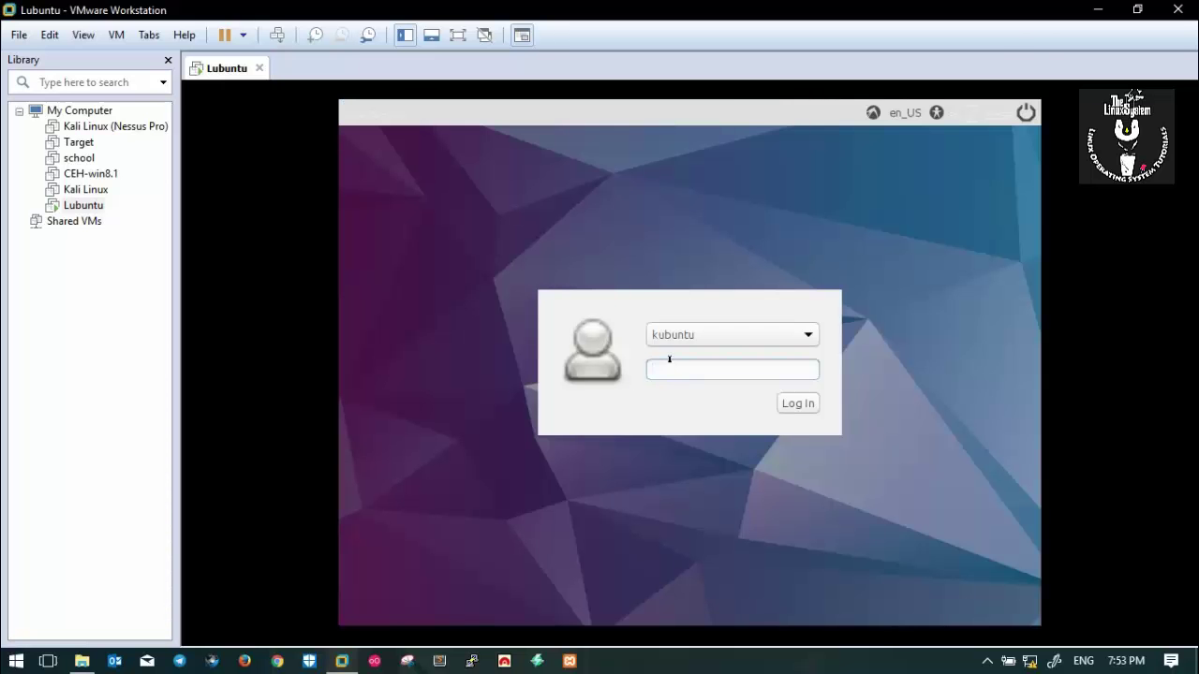
Choose the user account at the Lubuntu login screen, enter its password and log in.
left_click(808, 334)
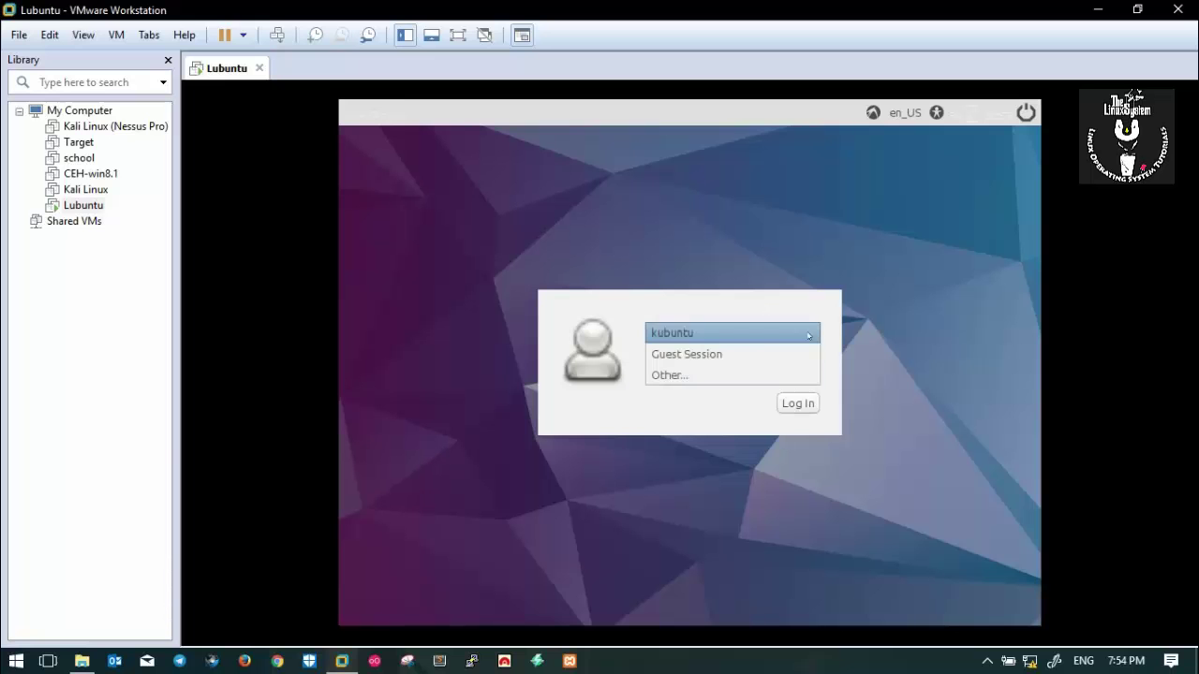
left_click(810, 333)
left_click(699, 367)
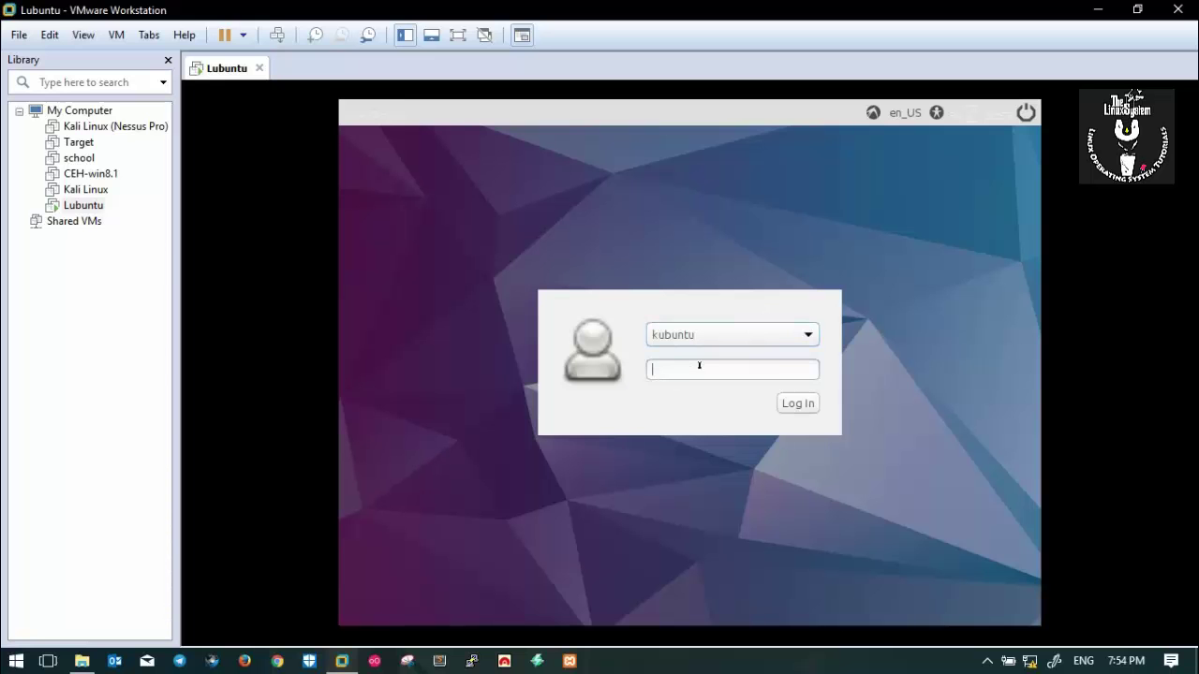
type("••••••••")
left_click(798, 403)
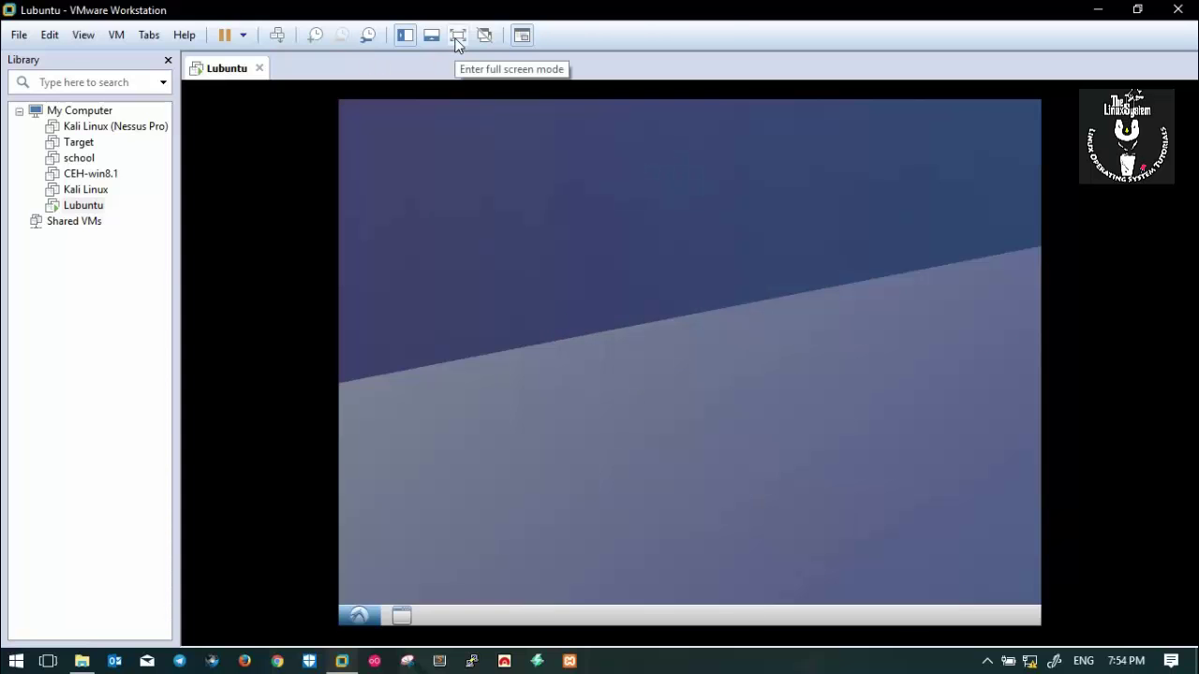
Switch the Lubuntu virtual machine to full-screen view.
left_click(456, 39)
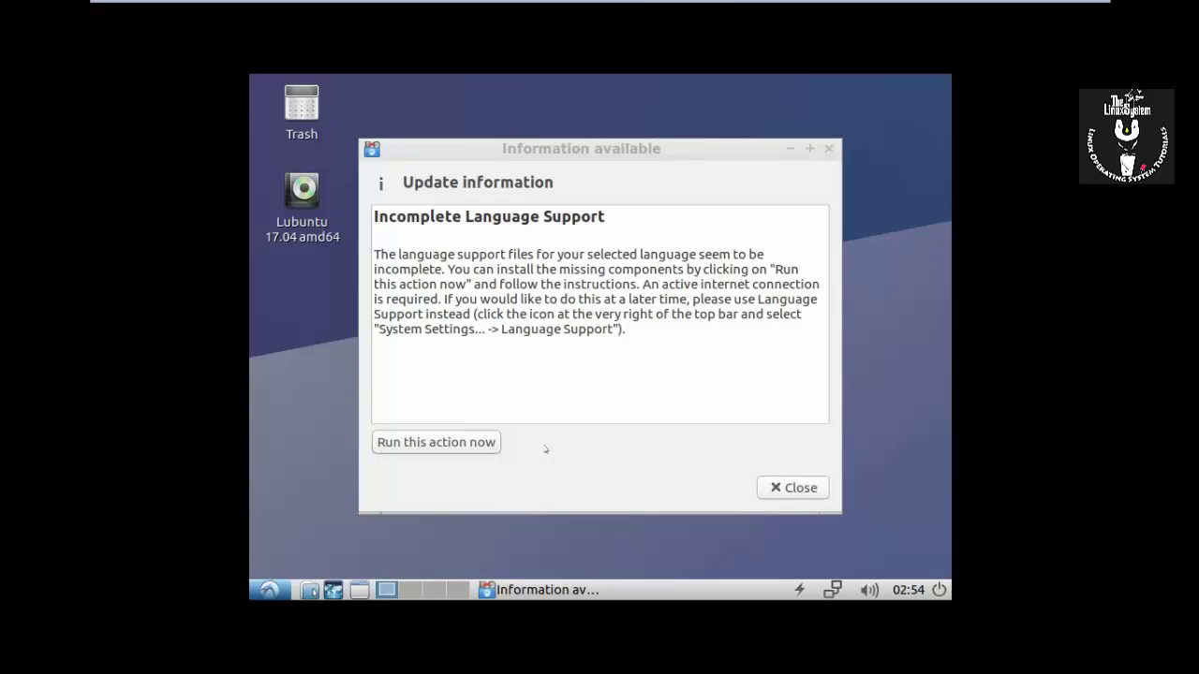
Dismiss the language-support notice and browse the Desktop Preferences tabs without changing anything.
left_click(790, 488)
right_click(417, 178)
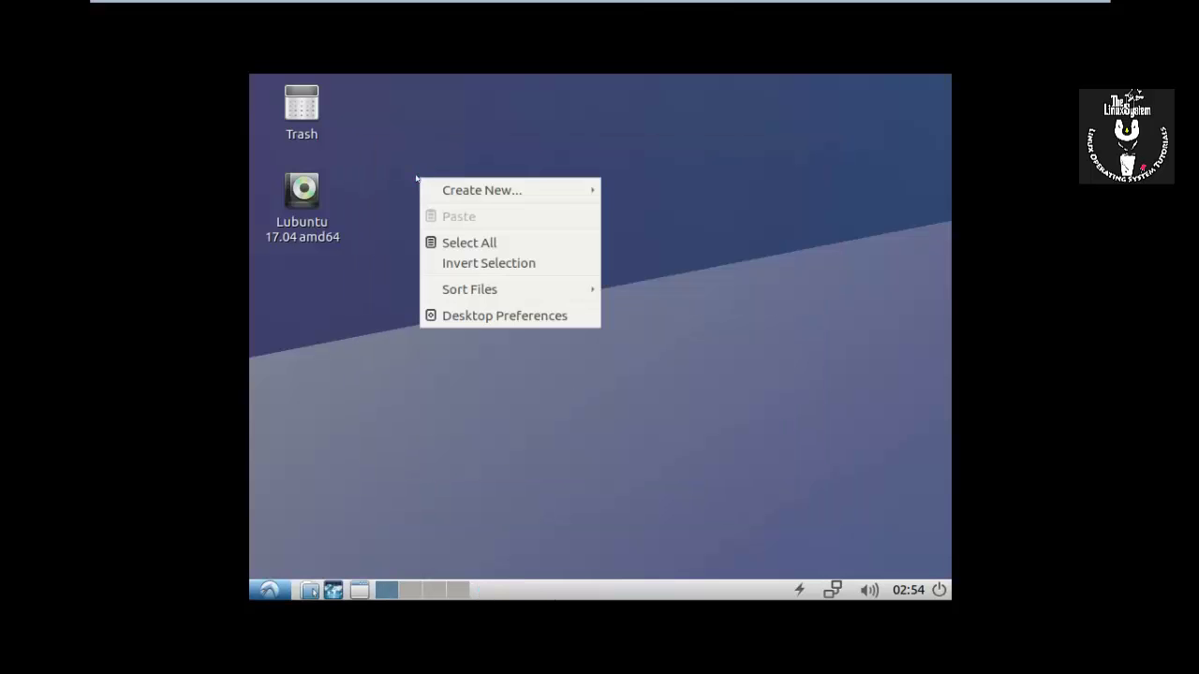
left_click(446, 315)
left_click(481, 214)
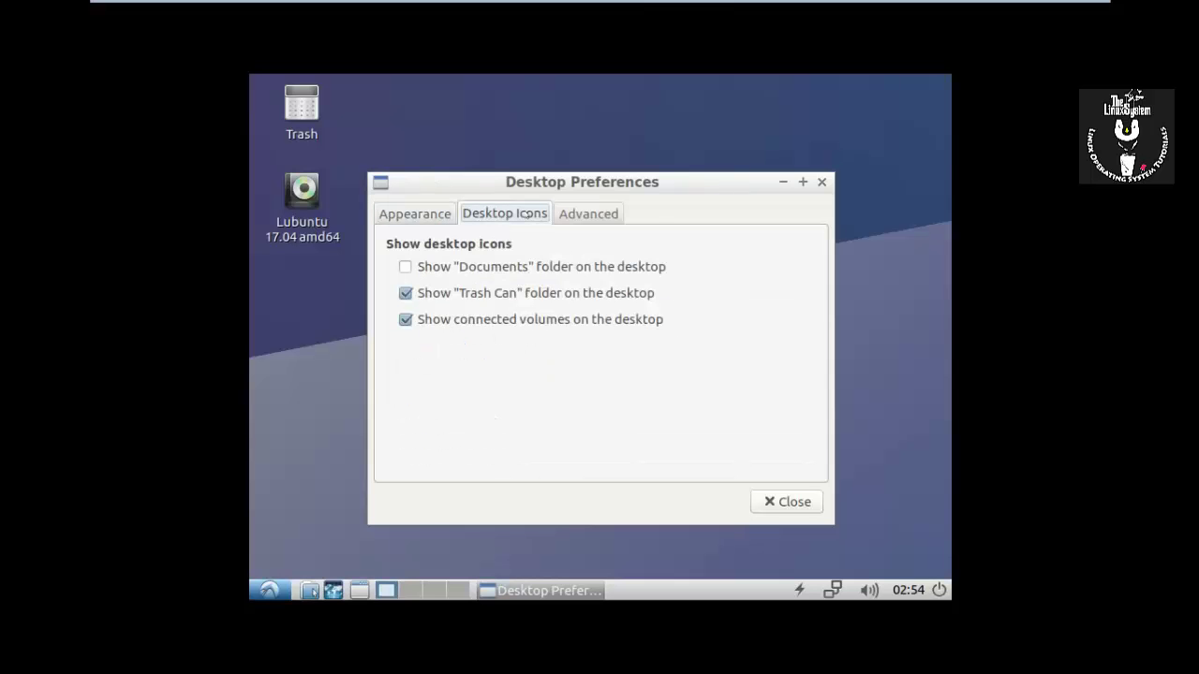
left_click(581, 215)
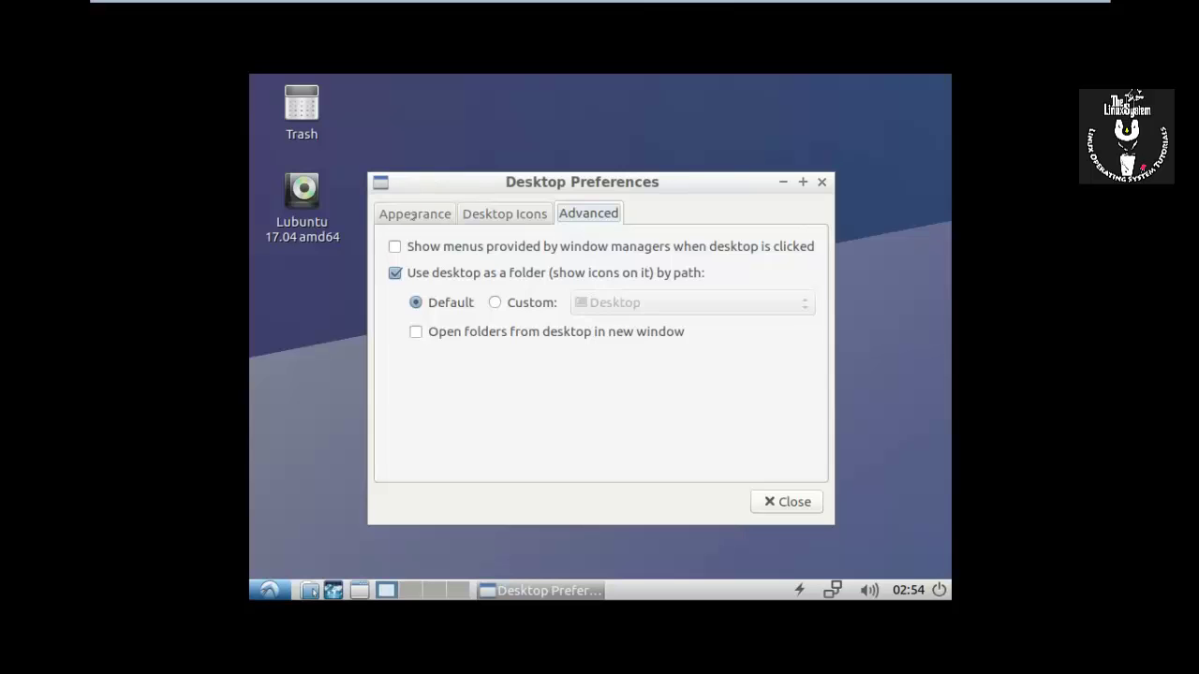
left_click(412, 214)
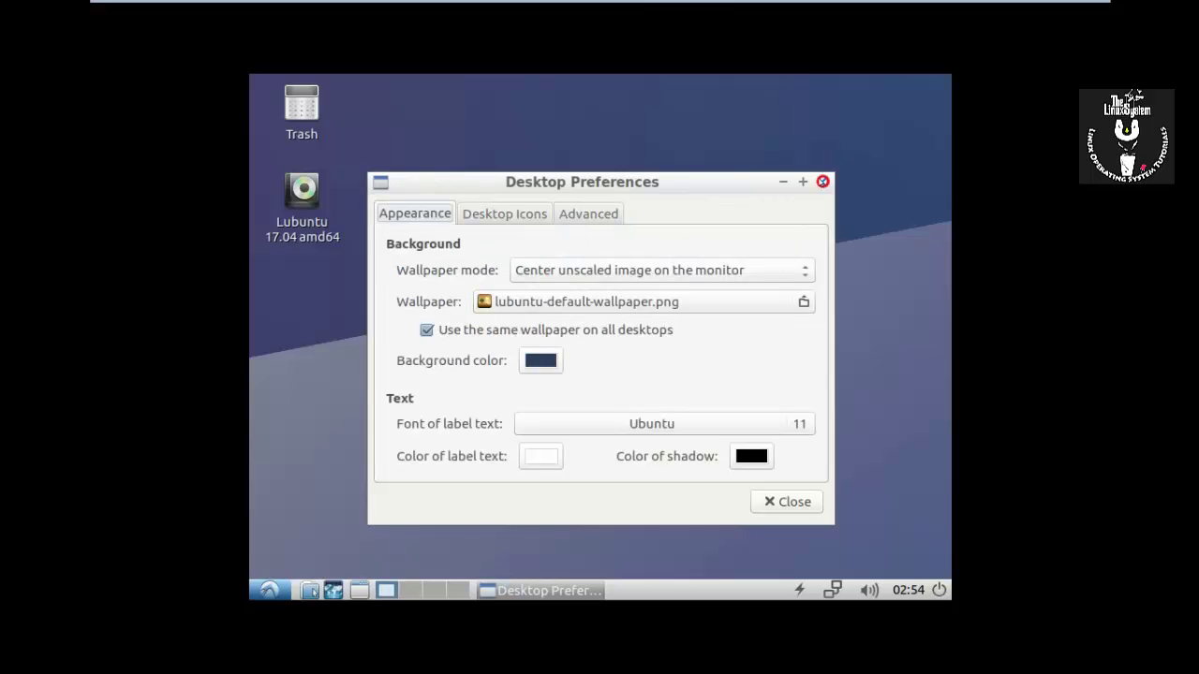
left_click(822, 182)
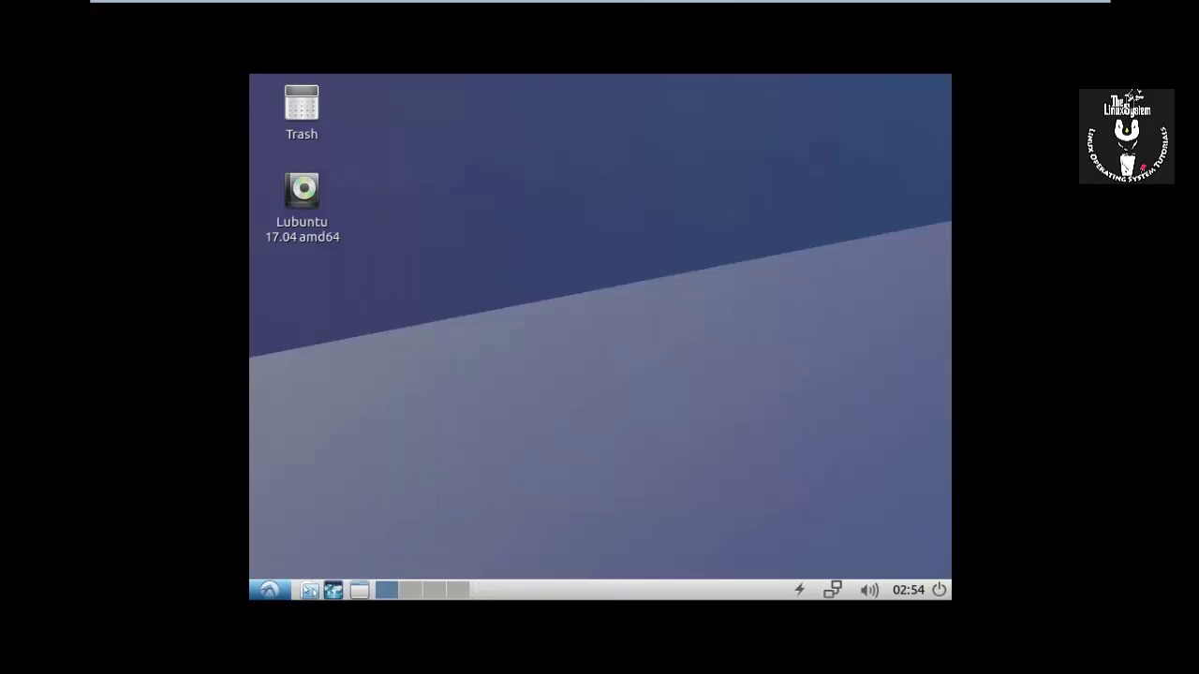
Open the home folder in the file manager, close it, and open the main menu.
left_click(309, 590)
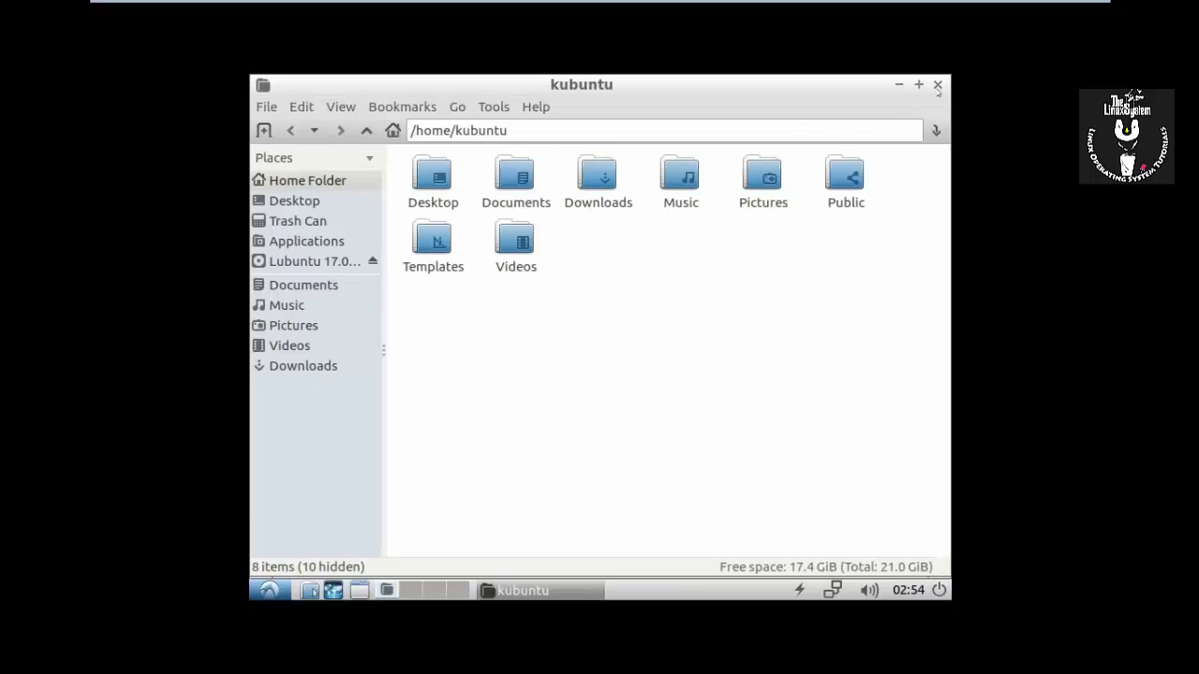
left_click(937, 85)
left_click(268, 590)
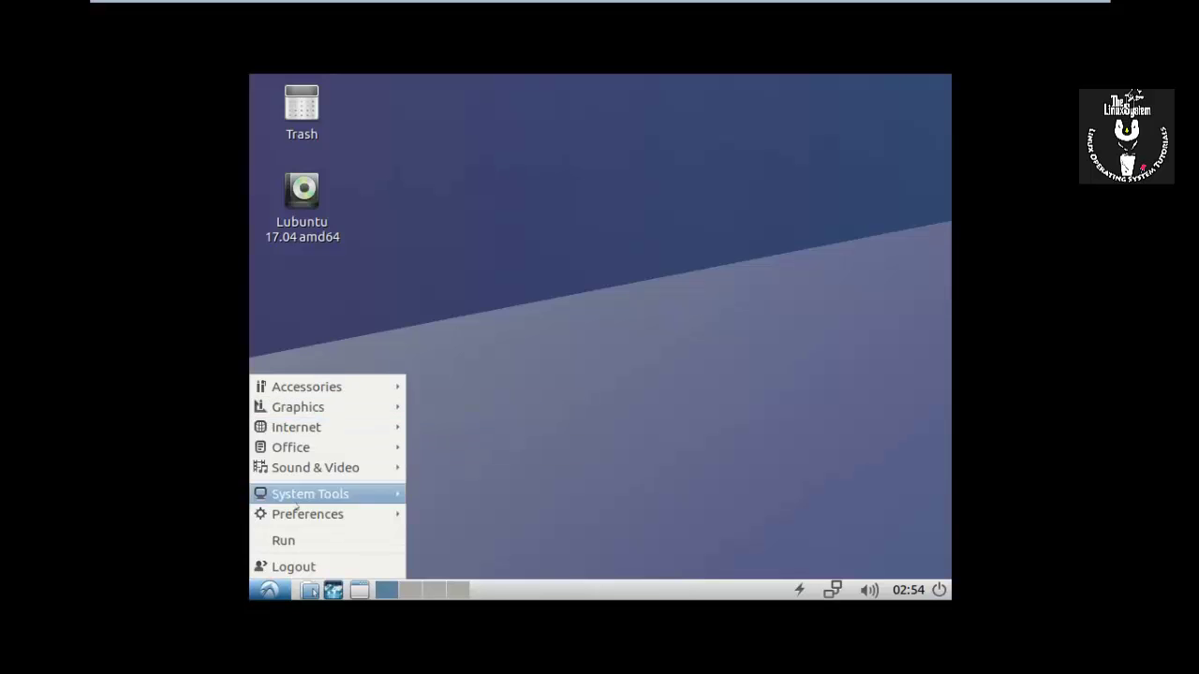
Set Lubuntu's display resolution to 1360x768, keep it, and close Display Settings.
mouse_move(300, 511)
left_click(473, 487)
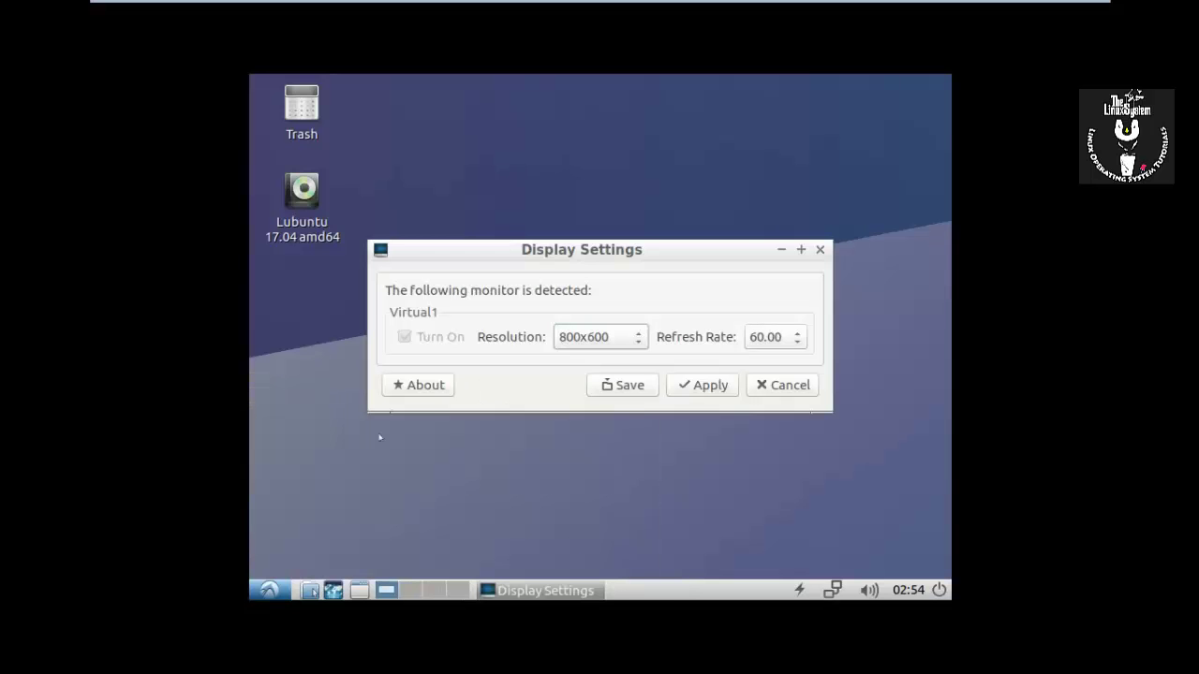
left_click(610, 337)
scroll(601, 459, "down", 3)
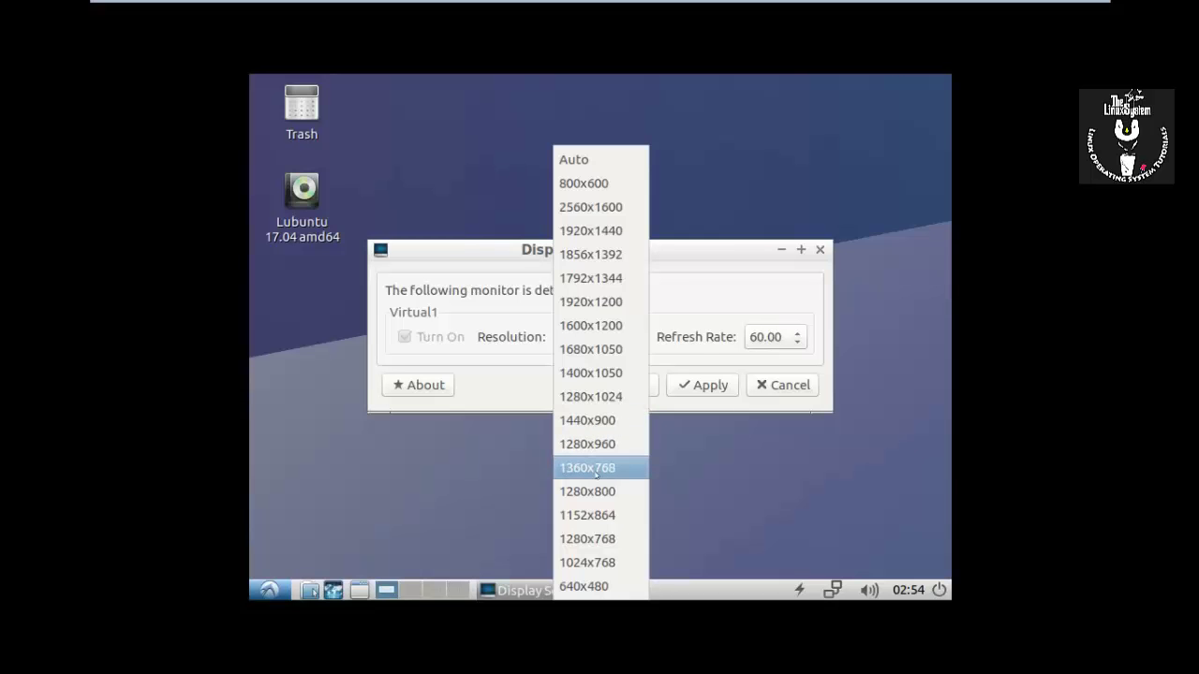
left_click(595, 468)
left_click(719, 384)
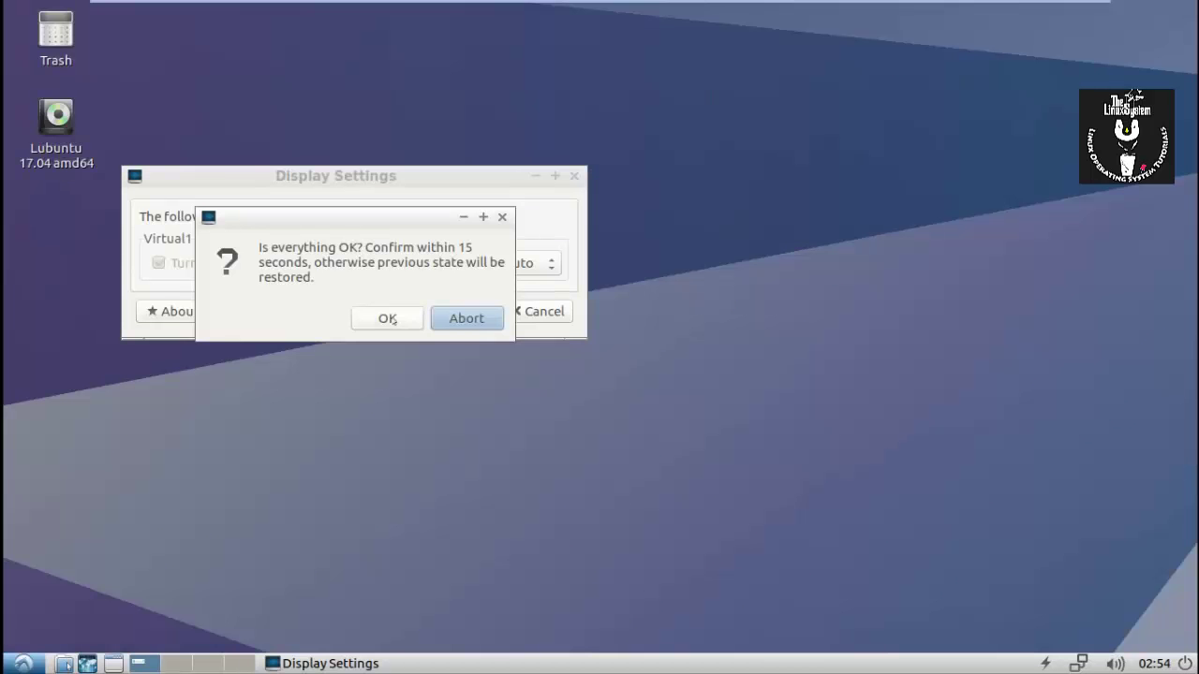
left_click(387, 319)
left_click(540, 311)
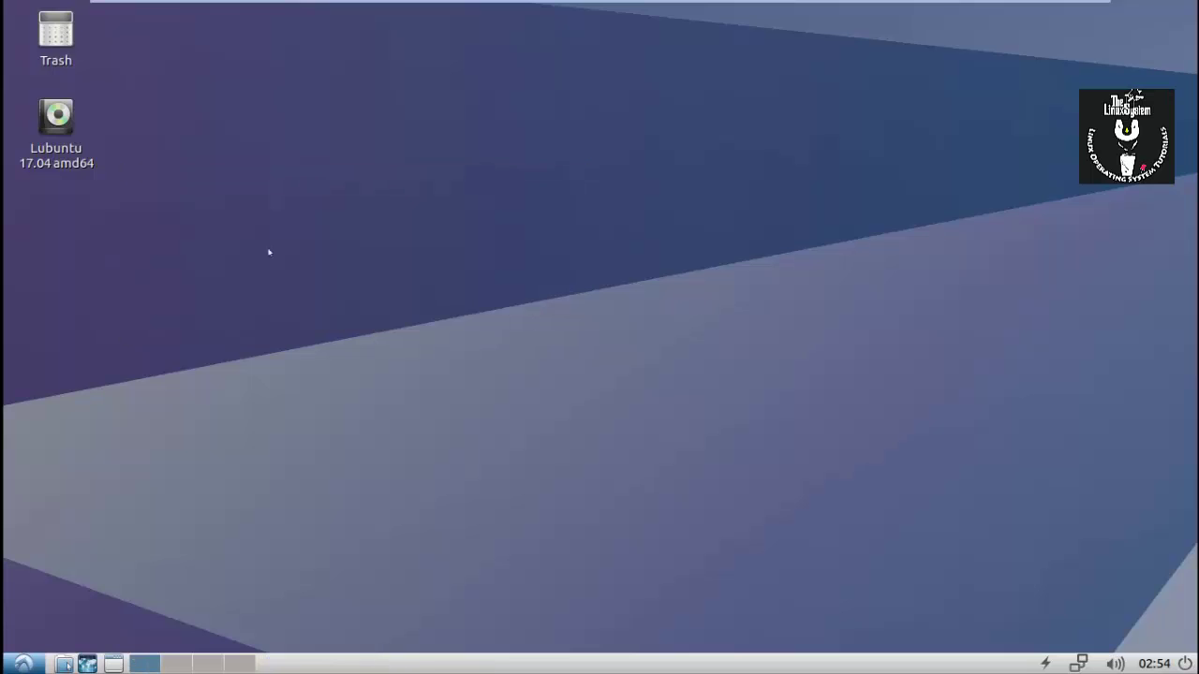
Open the Lubuntu main menu and show its Preferences submenu.
left_click(19, 663)
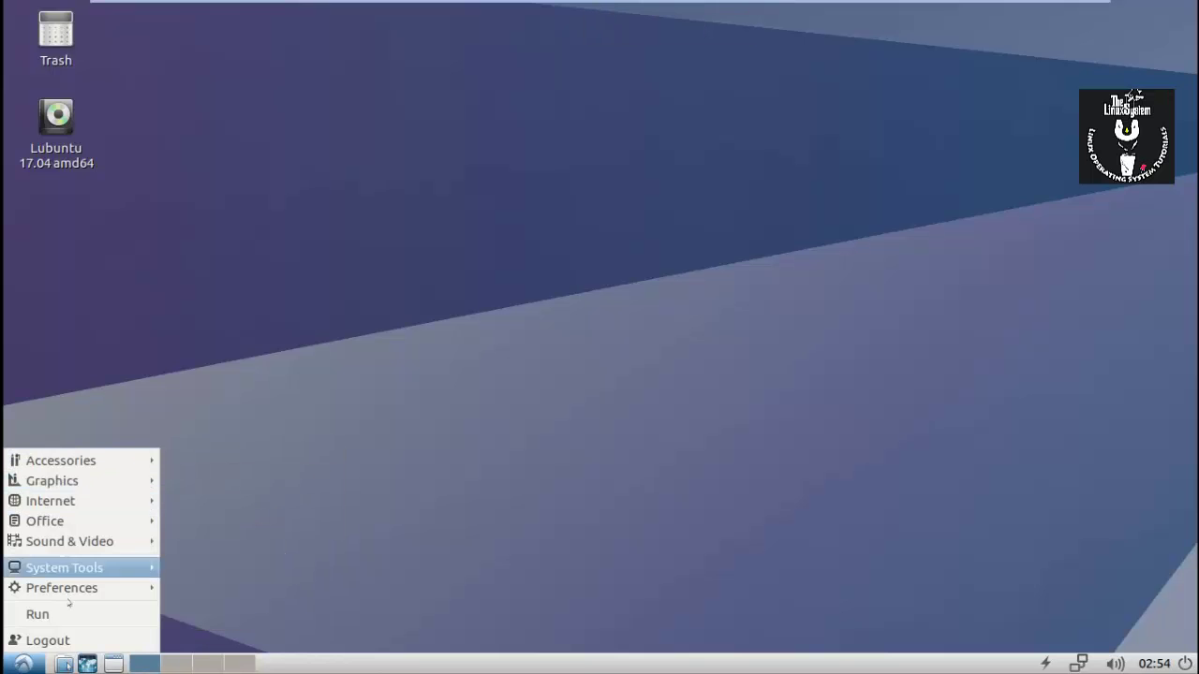
mouse_move(65, 590)
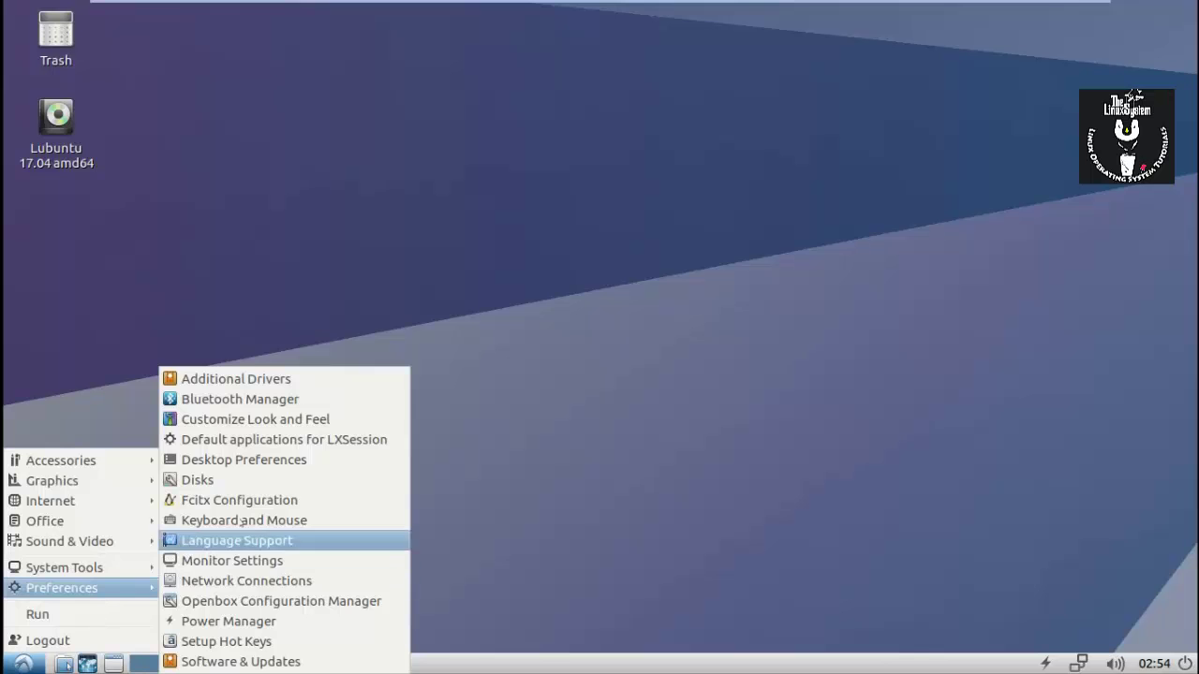
left_click(251, 460)
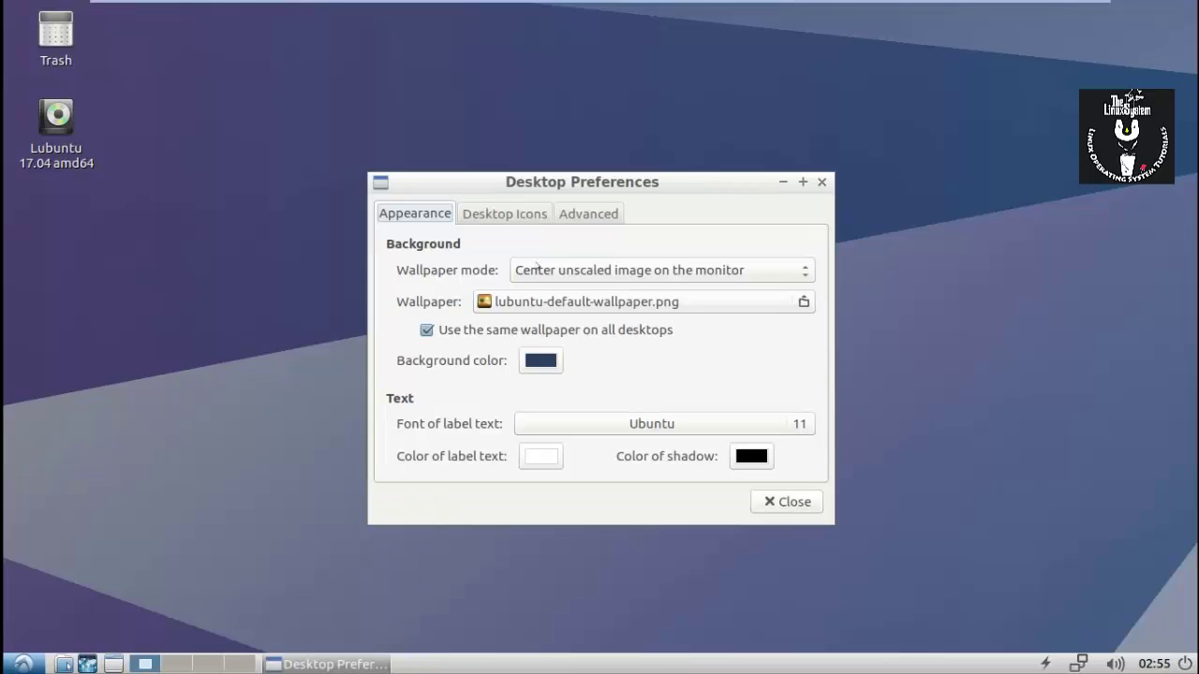
left_click(477, 208)
left_click(823, 182)
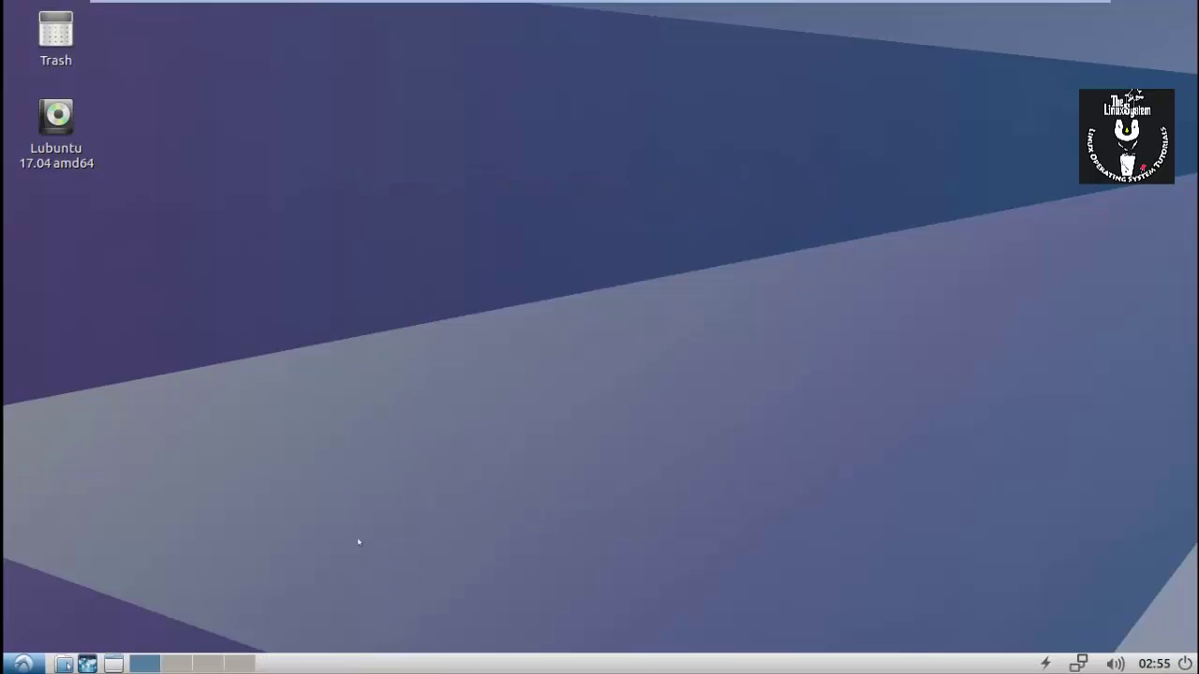
left_click(23, 664)
mouse_move(66, 581)
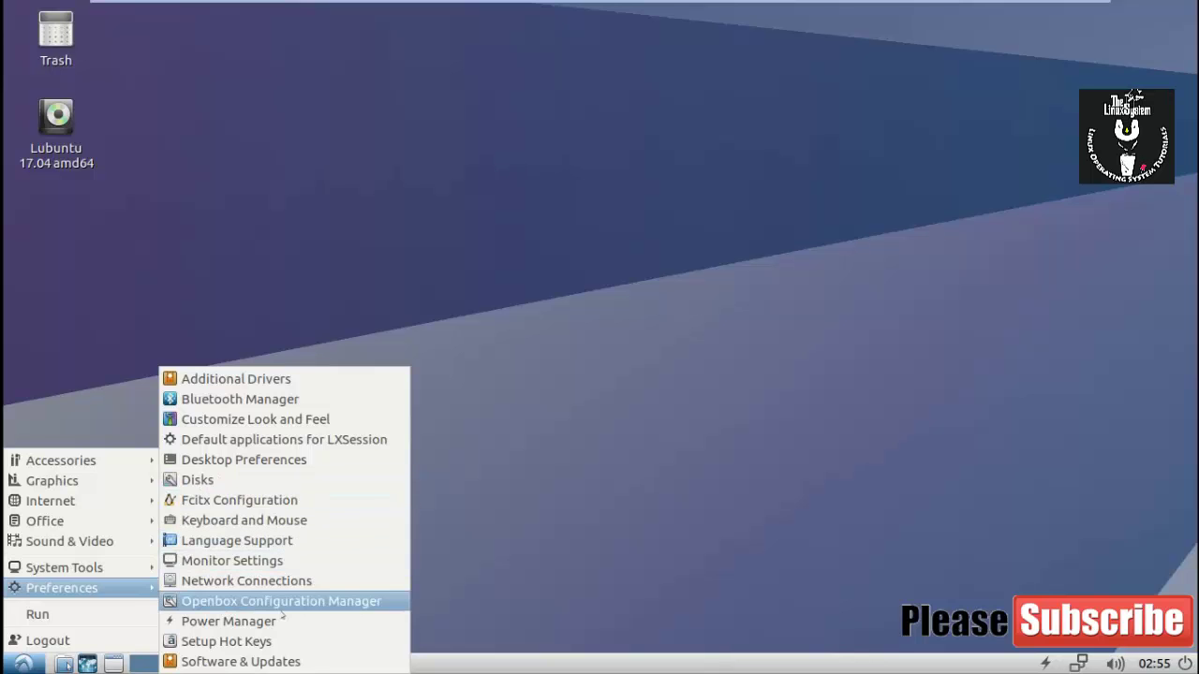
Browse the Color, Icon Theme, Mouse Cursor, Window Border, Font and Other look-and-feel tabs, then close unchanged.
left_click(281, 419)
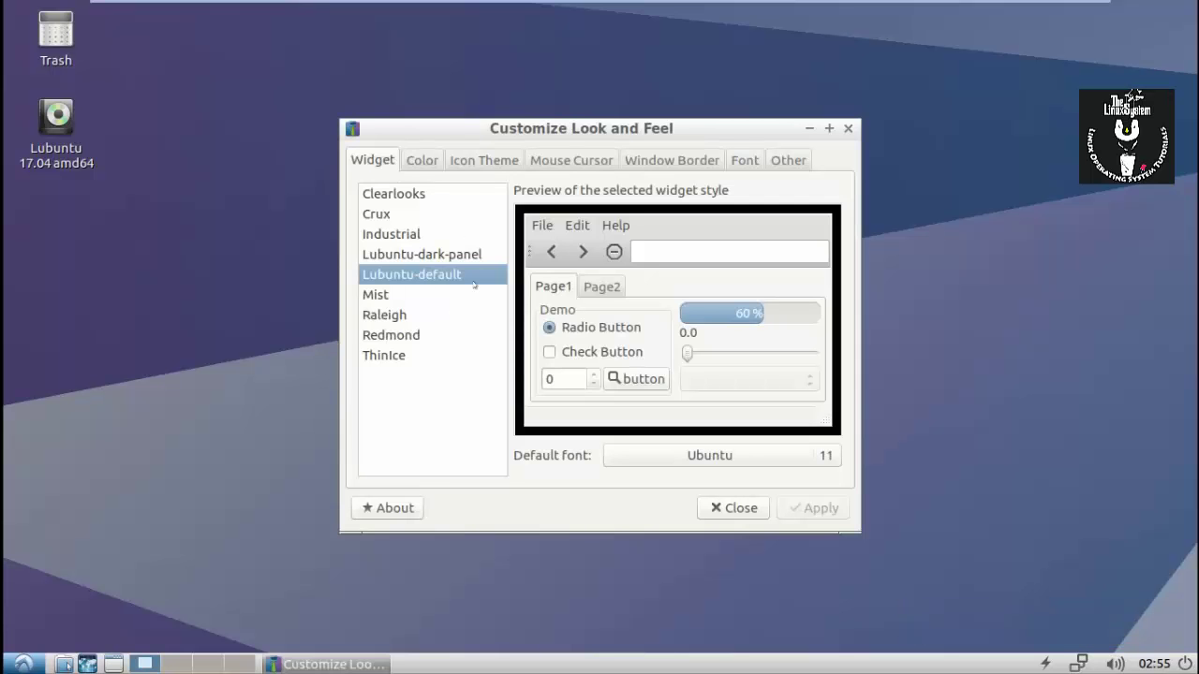
left_click(407, 161)
left_click(484, 160)
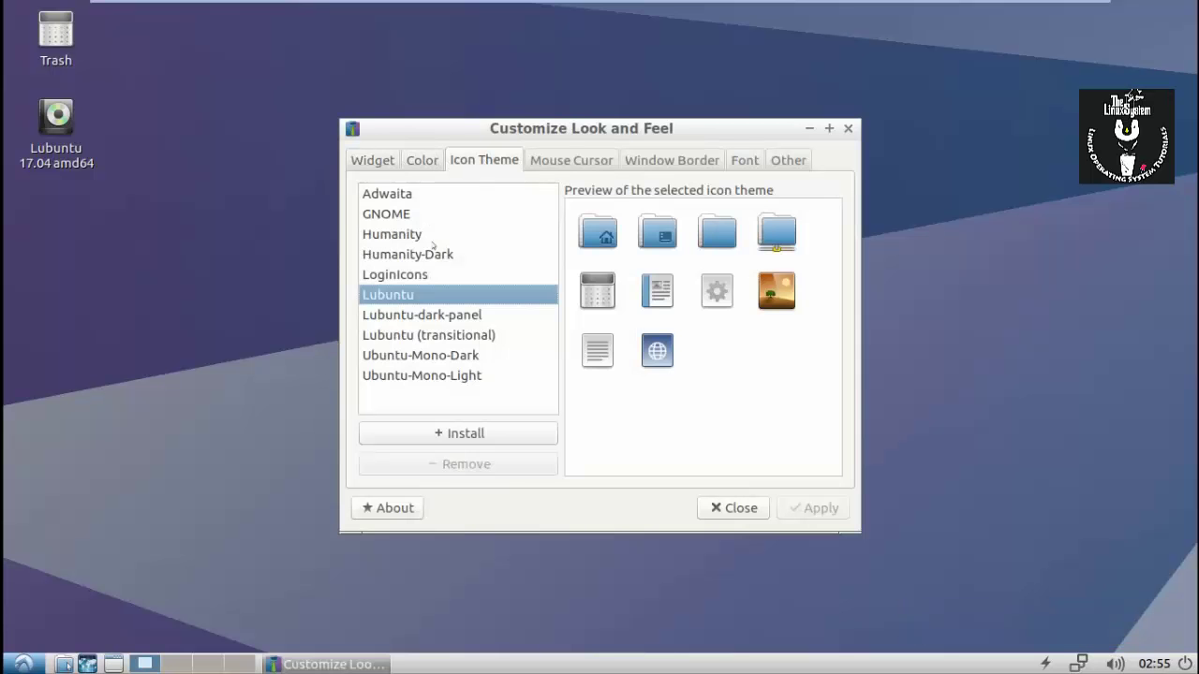
left_click(551, 163)
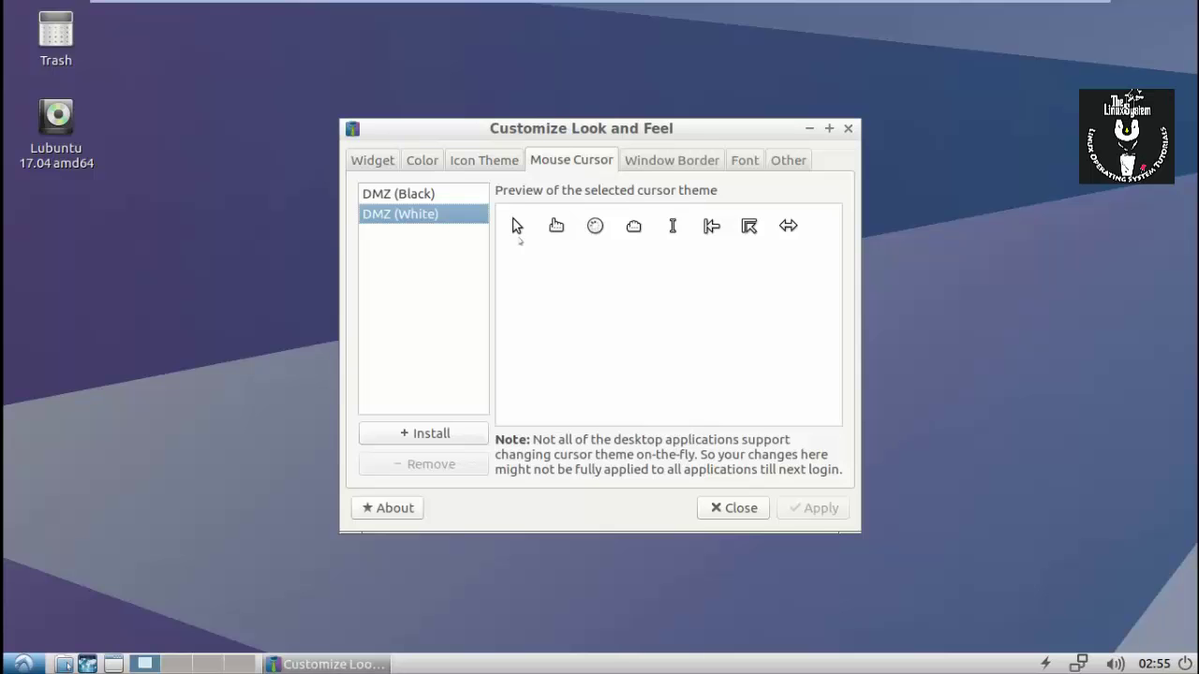
left_click(644, 164)
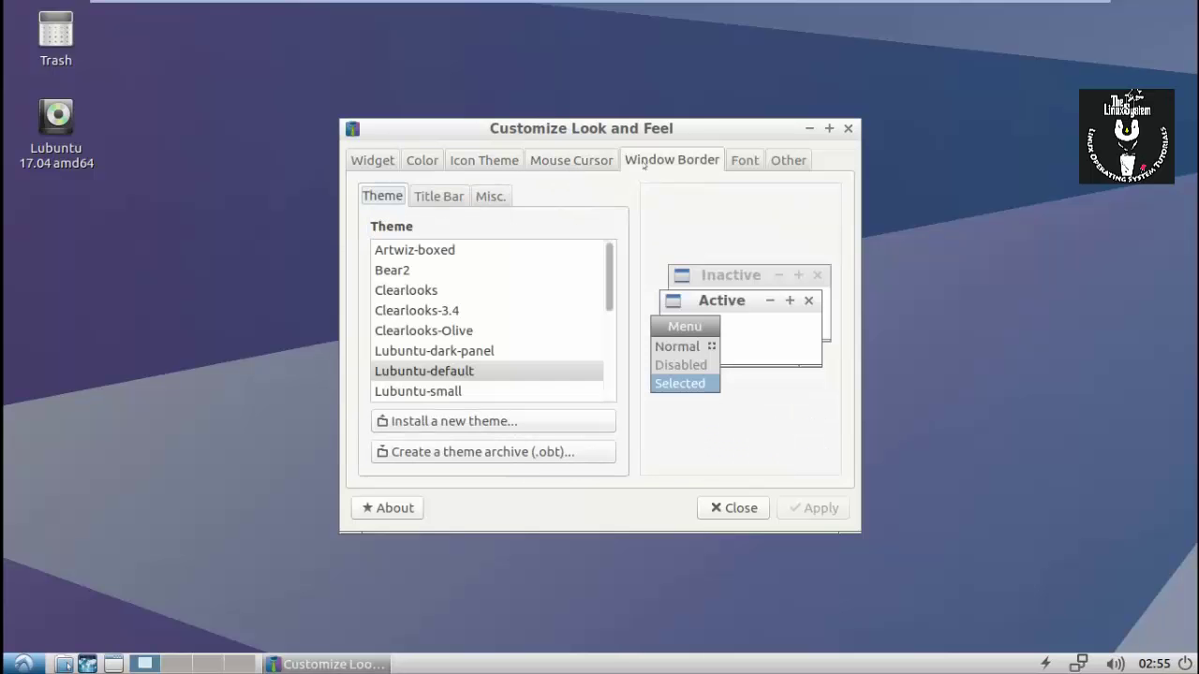
left_click(738, 164)
left_click(802, 163)
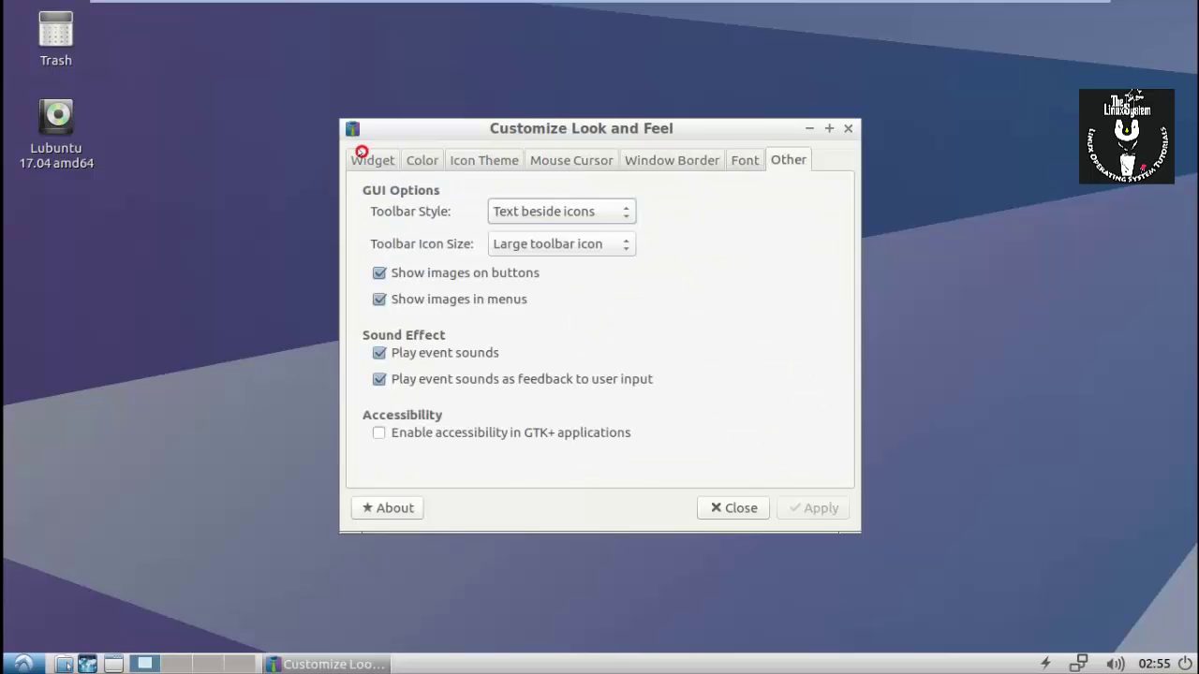
left_click(362, 154)
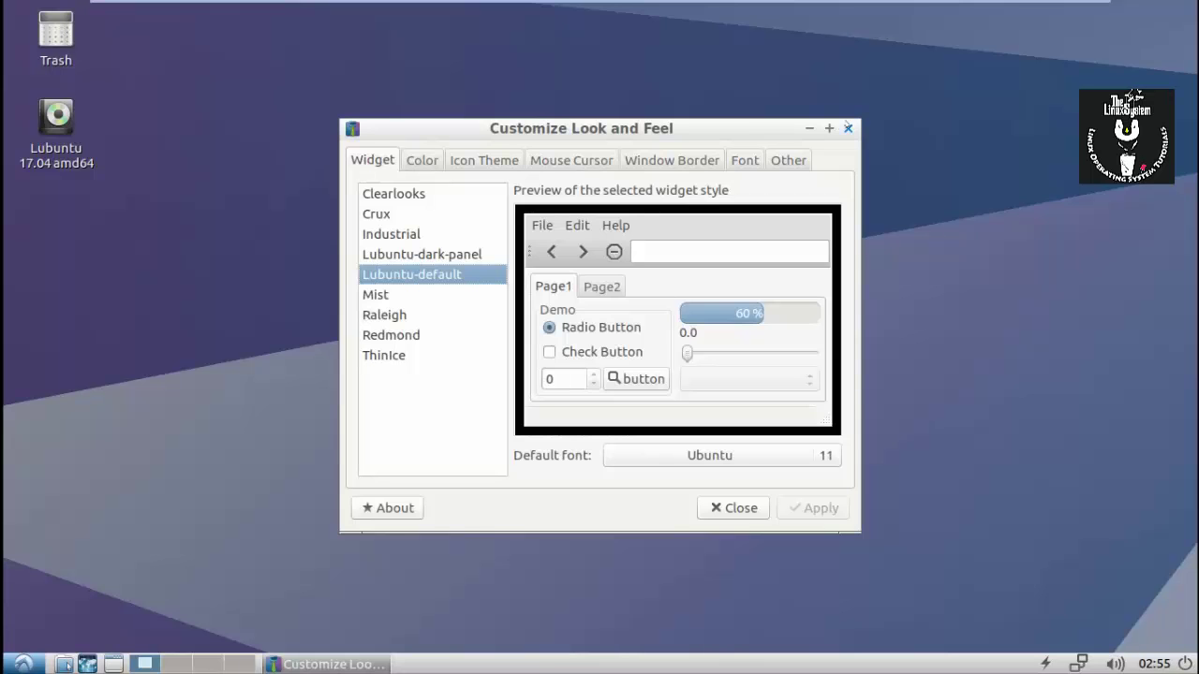
left_click(848, 129)
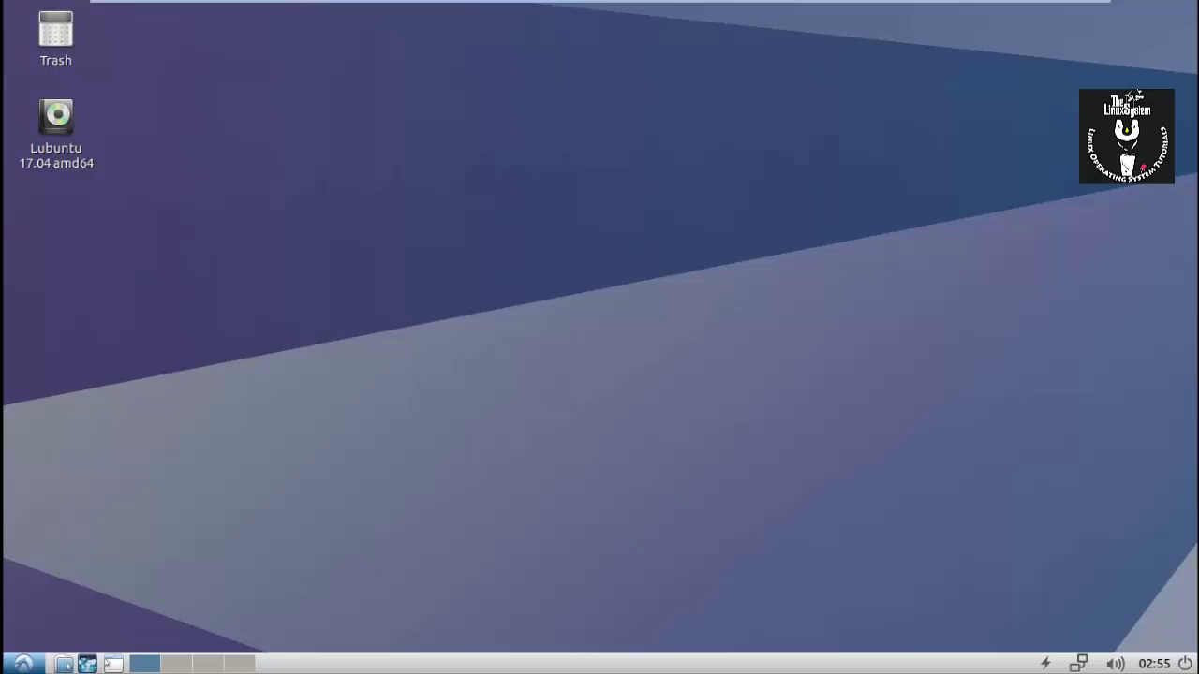
Try each panel edge in Panel Settings, leave the panel on Top, and close preferences.
right_click(110, 665)
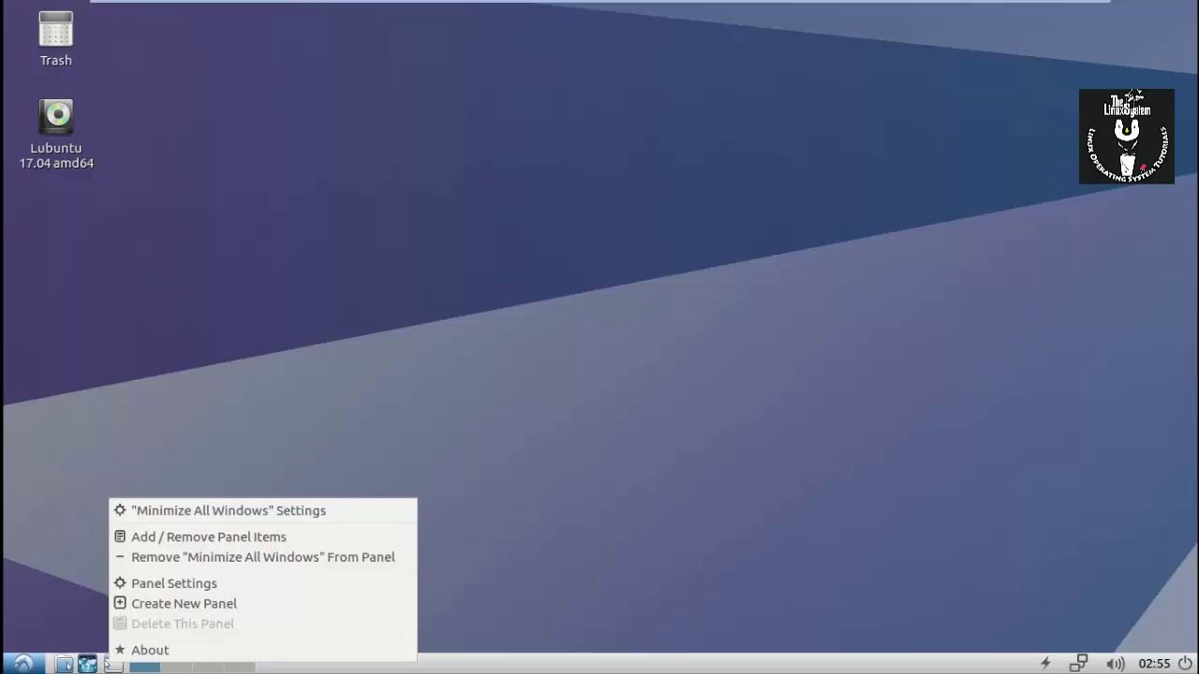
left_click(181, 583)
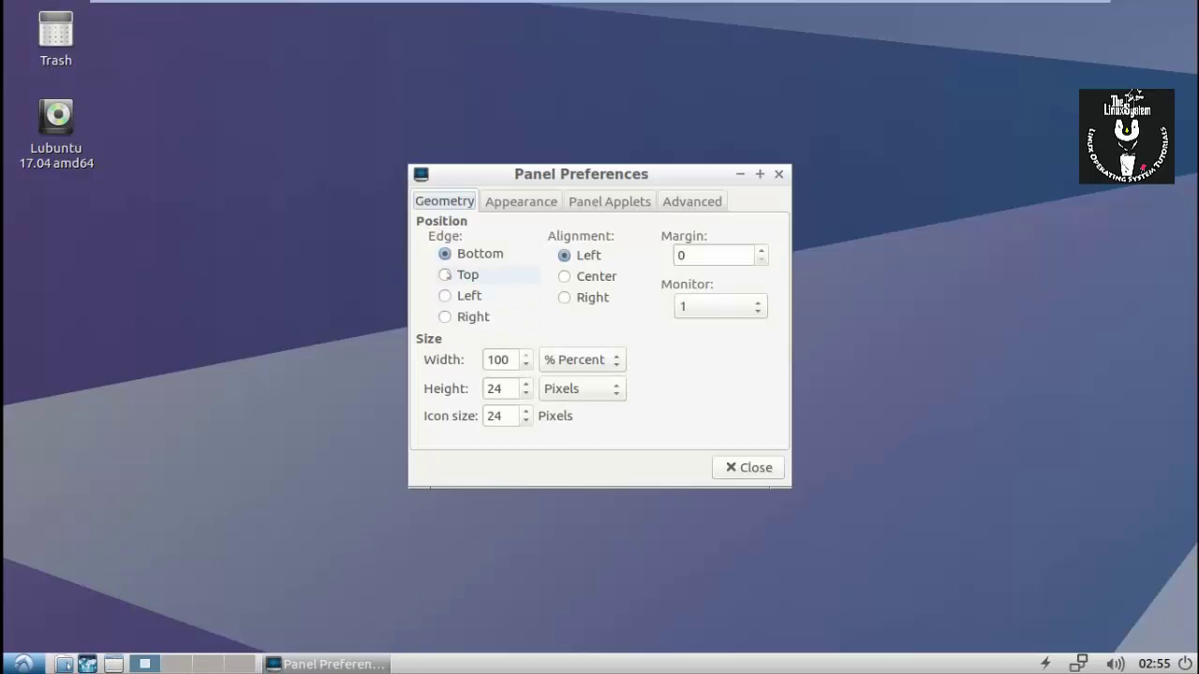
left_click(446, 274)
left_click(446, 296)
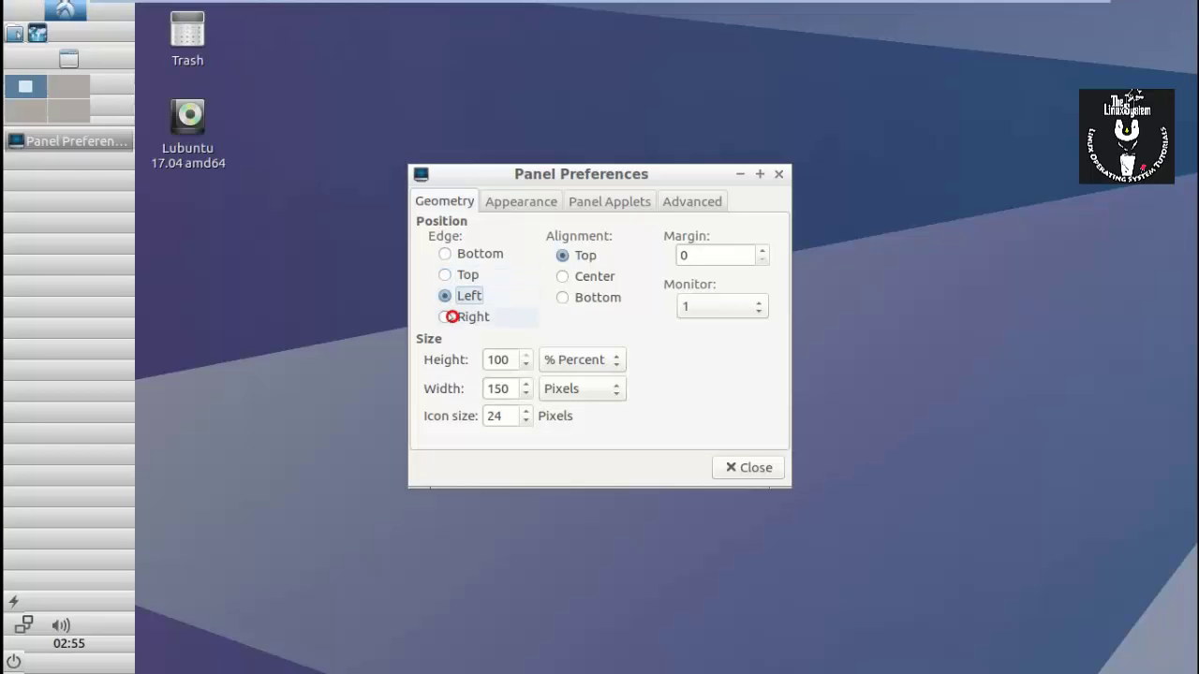
left_click(445, 317)
left_click(456, 275)
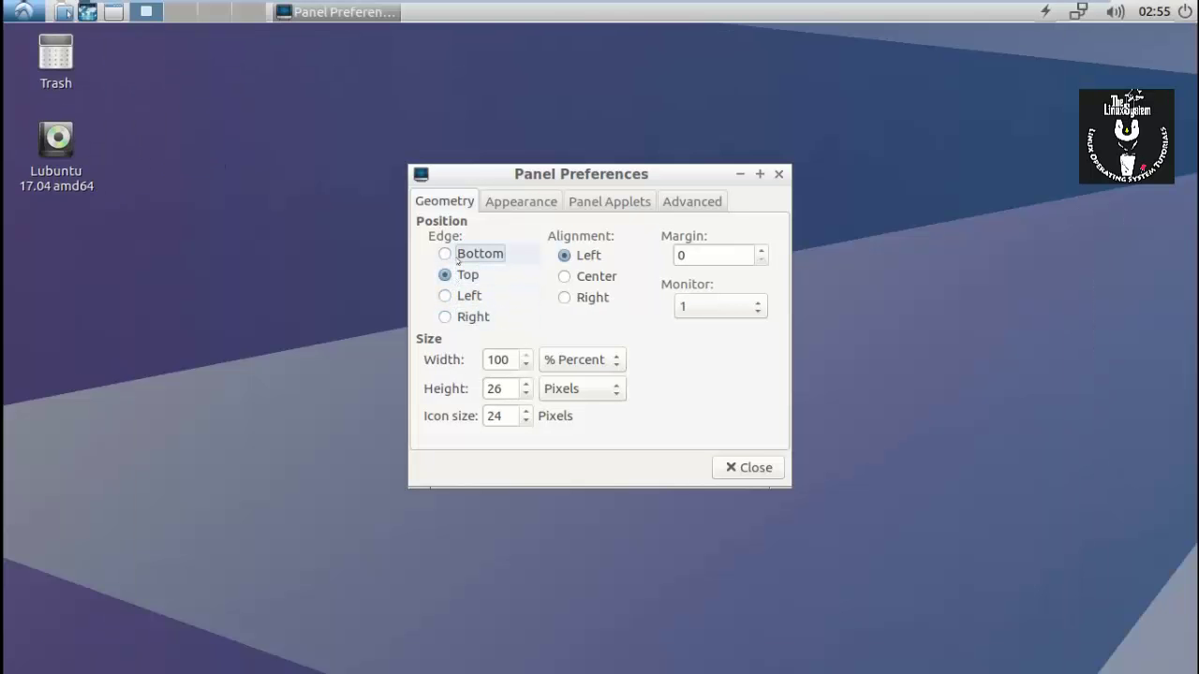
left_click(458, 257)
left_click(458, 274)
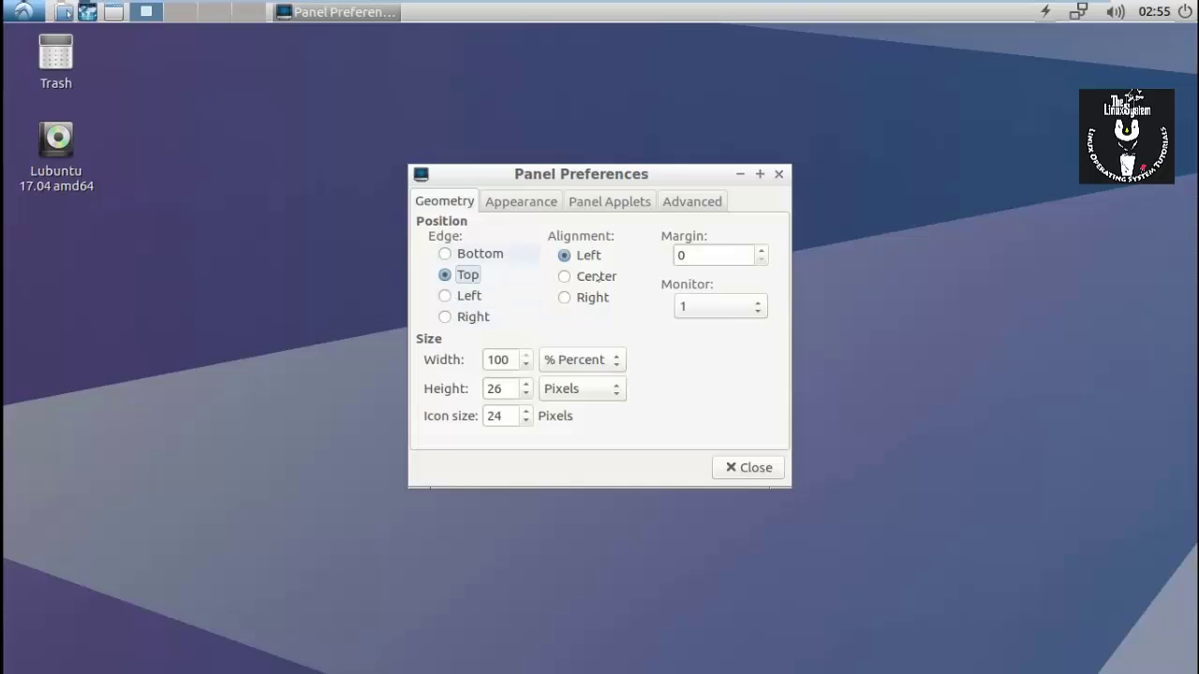
left_click(745, 465)
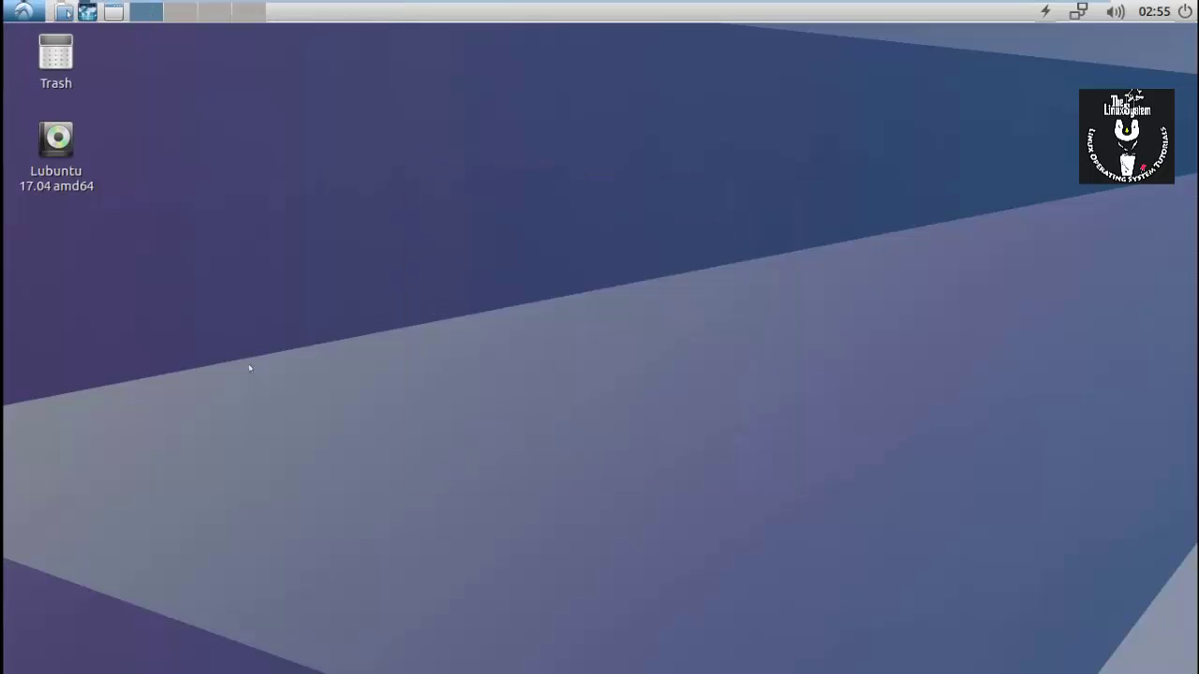
left_click(24, 11)
Browse the application menu categories down to System Tools.
mouse_move(22, 34)
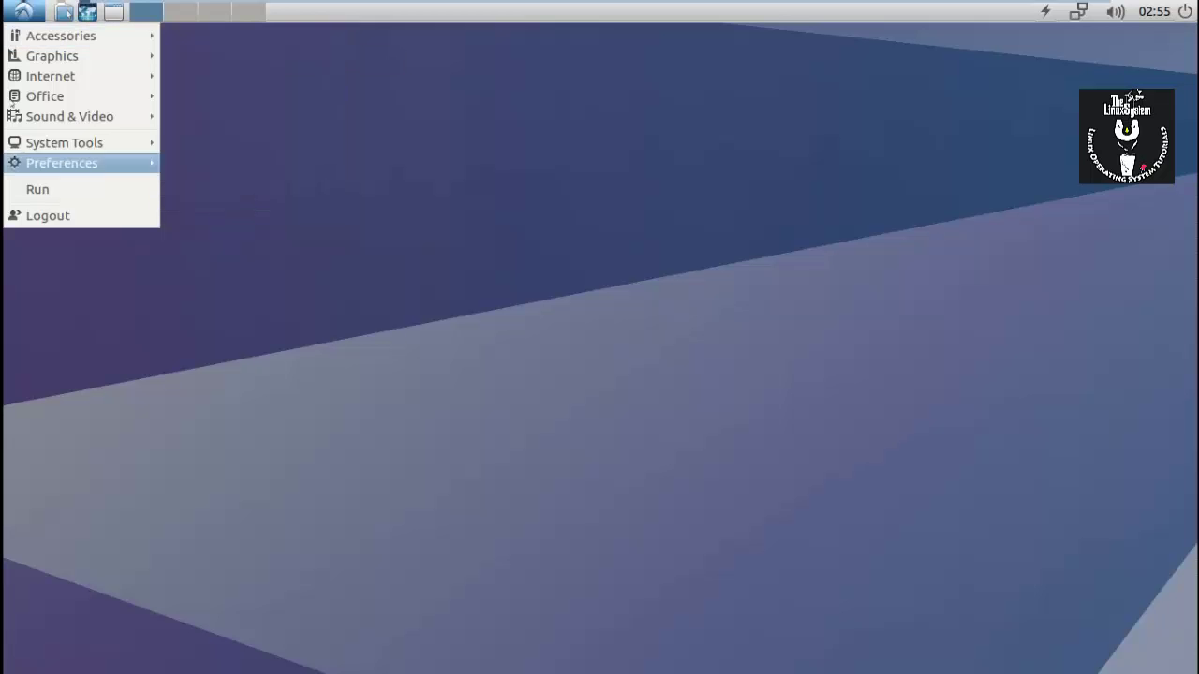
Launch LXTerminal from System Tools and become root with sudo su and the password.
mouse_move(52, 55)
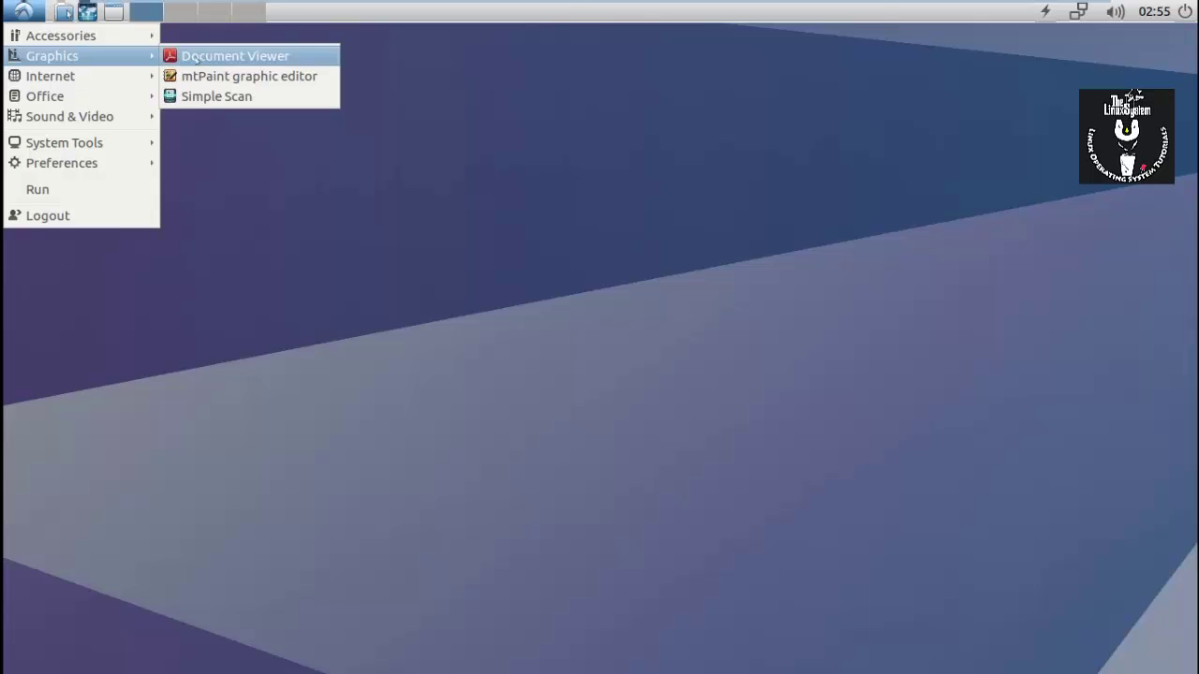
mouse_move(109, 73)
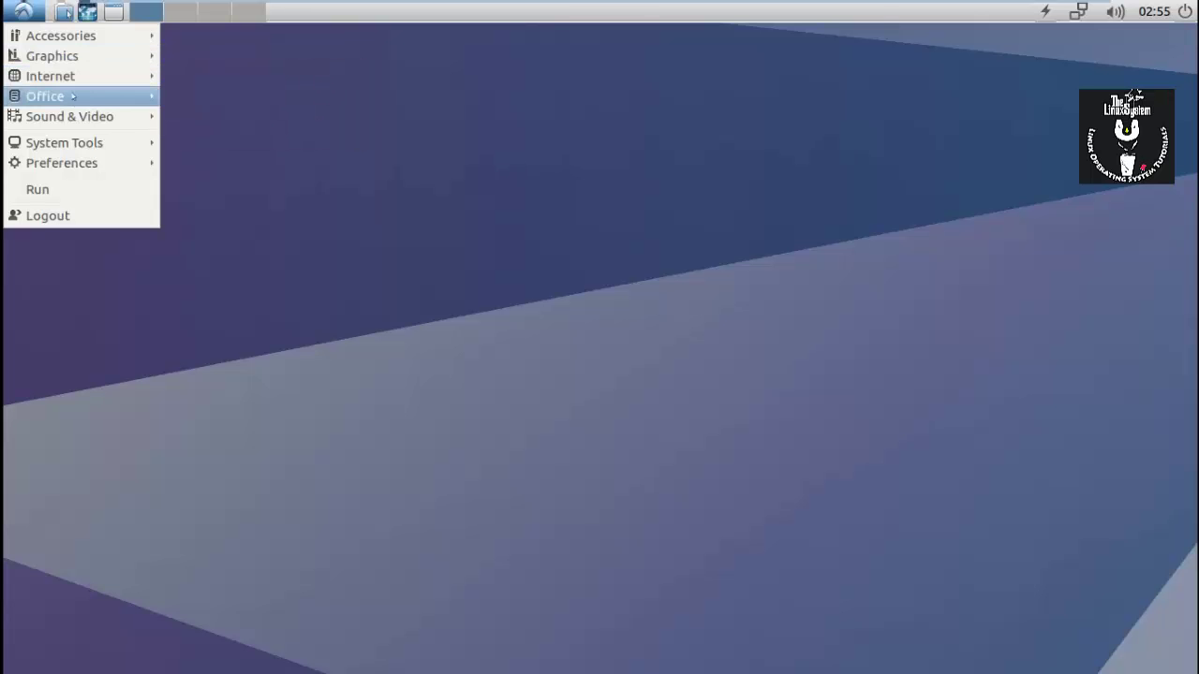
mouse_move(103, 96)
mouse_move(96, 116)
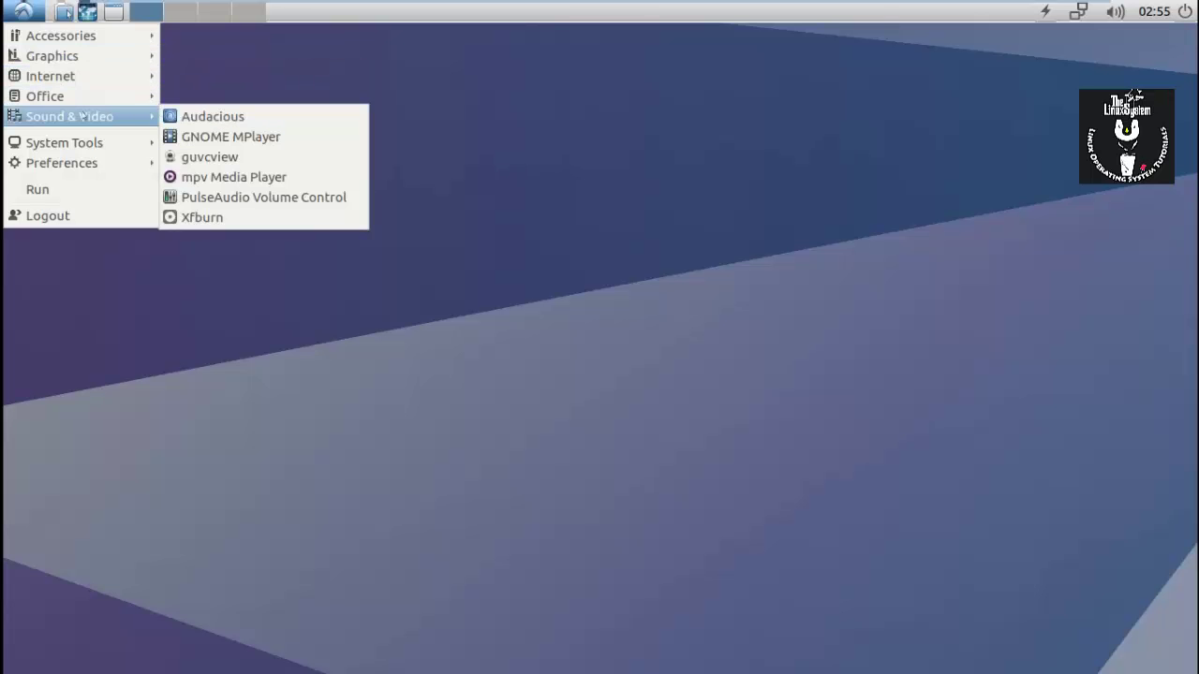
mouse_move(94, 142)
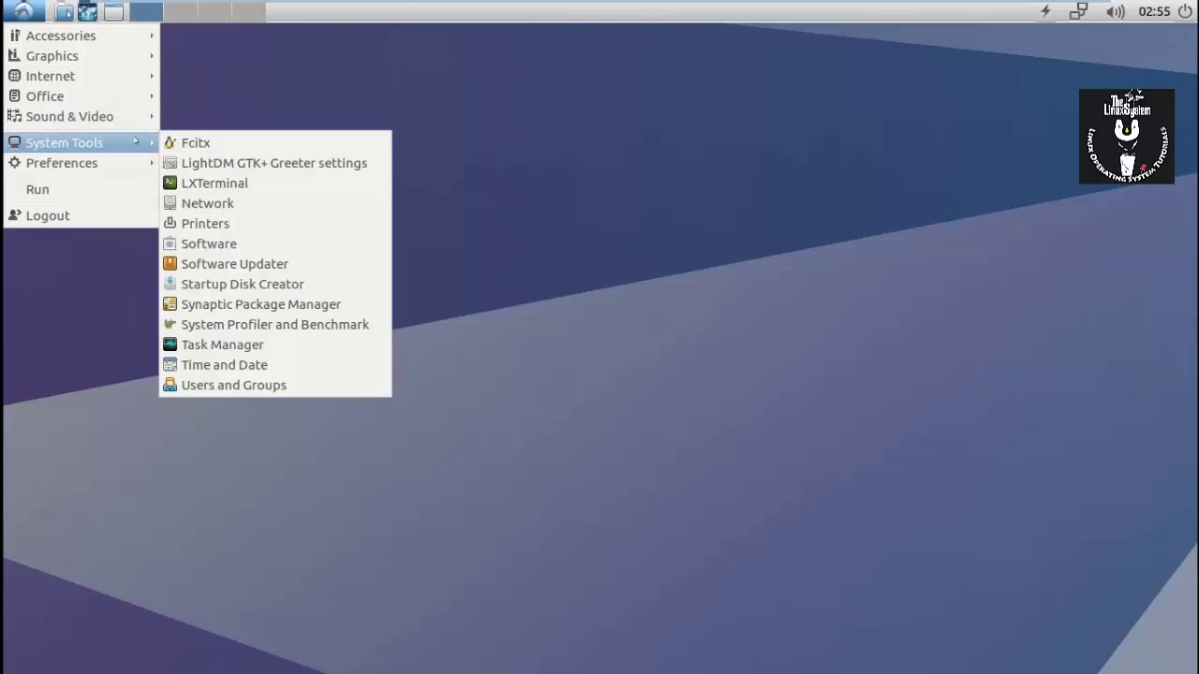
left_click(229, 184)
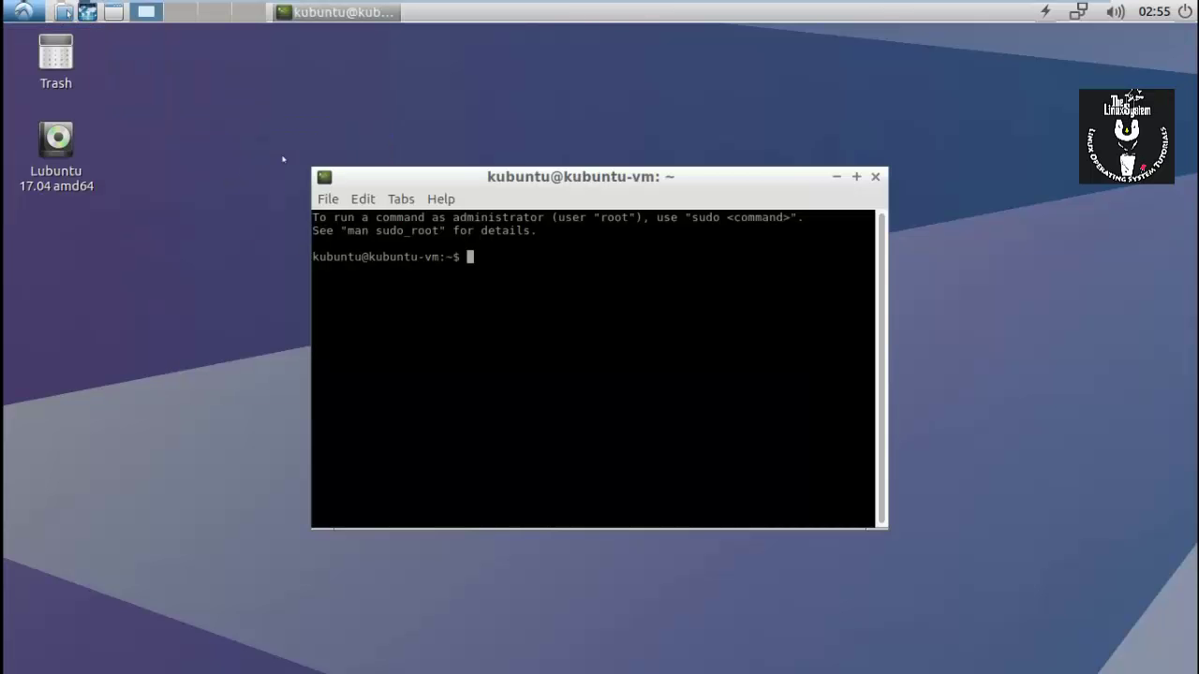
type("sudo su")
key("Return")
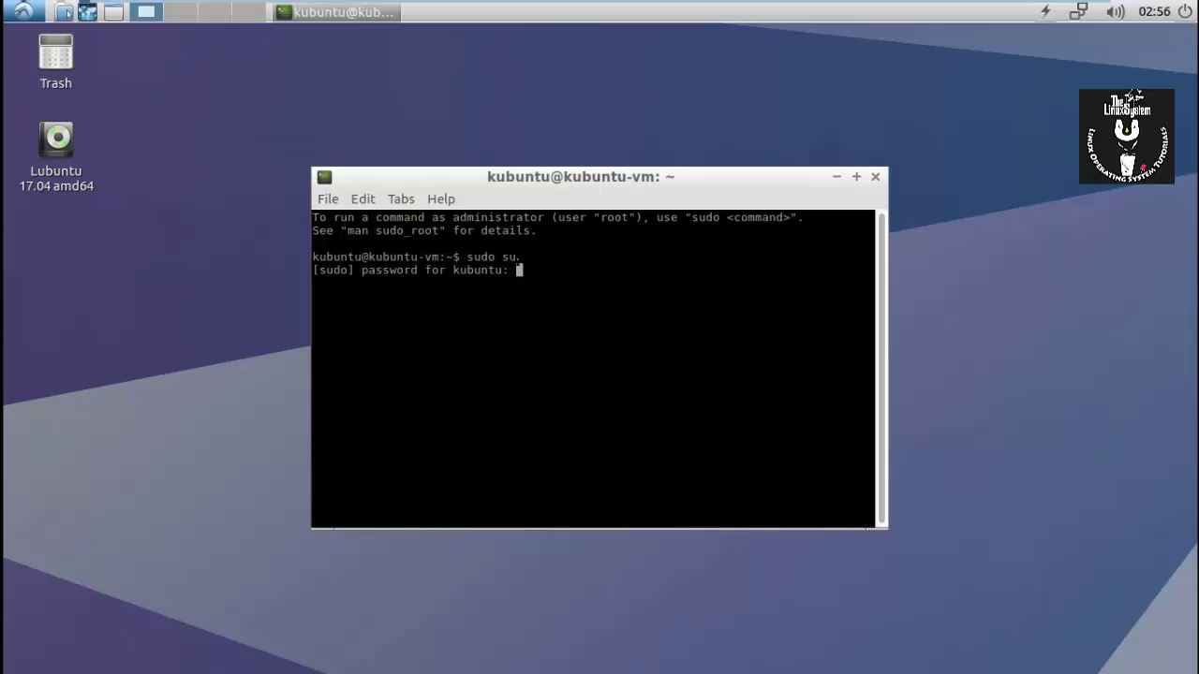
key("Return")
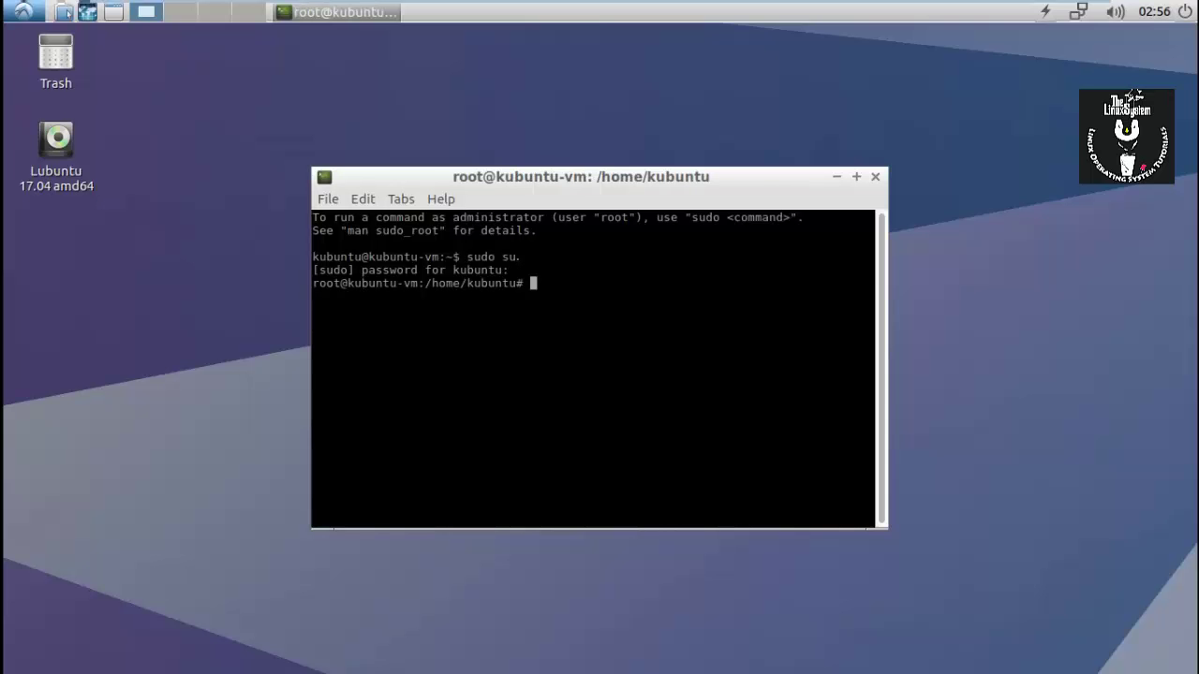
Run clear, uname -a to show kernel info, then clear again.
type("clear")
key("Return")
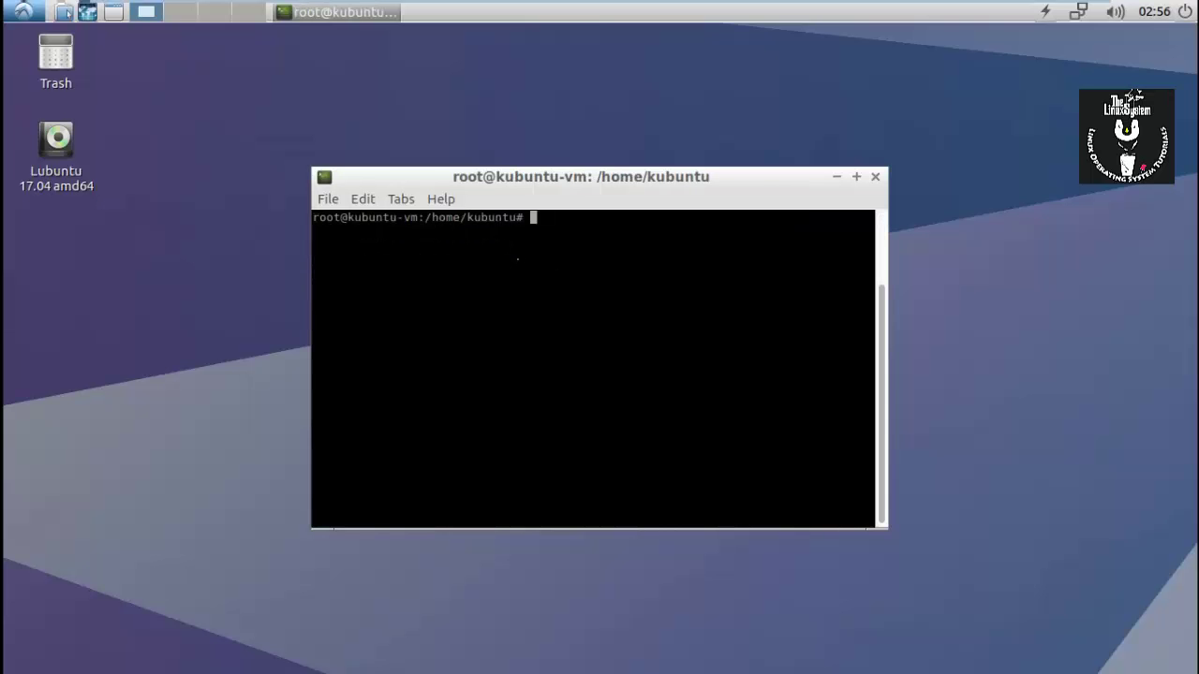
type("uname -a")
key("Return")
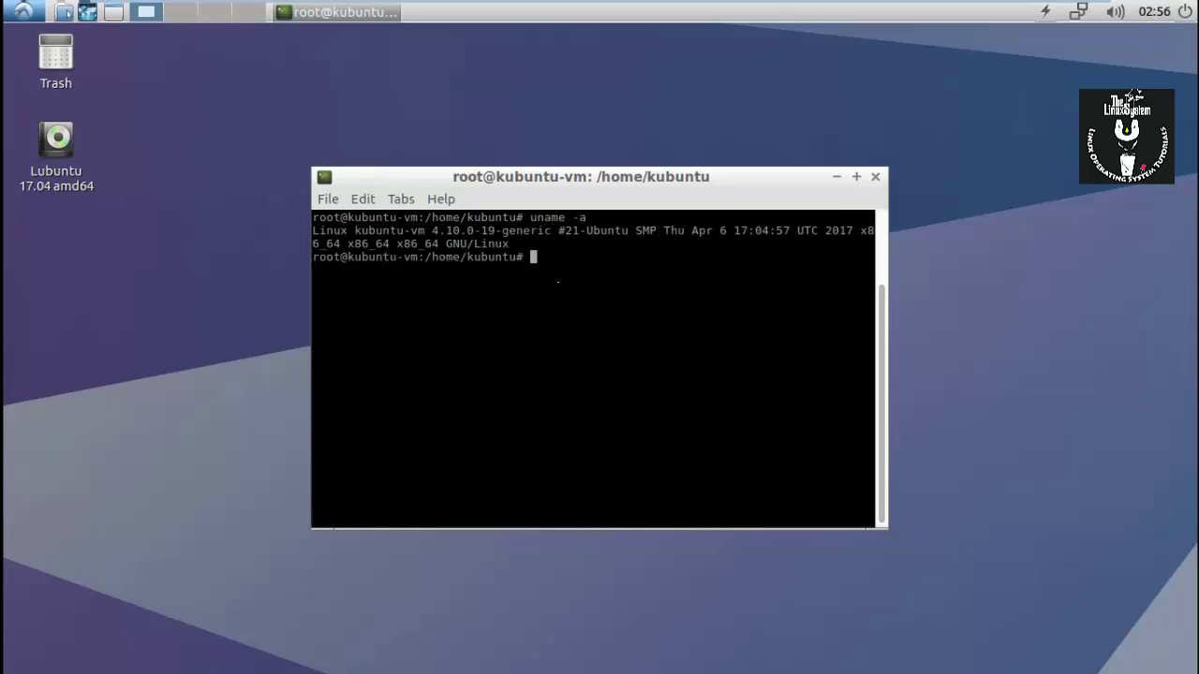
type("clear")
key("Return")
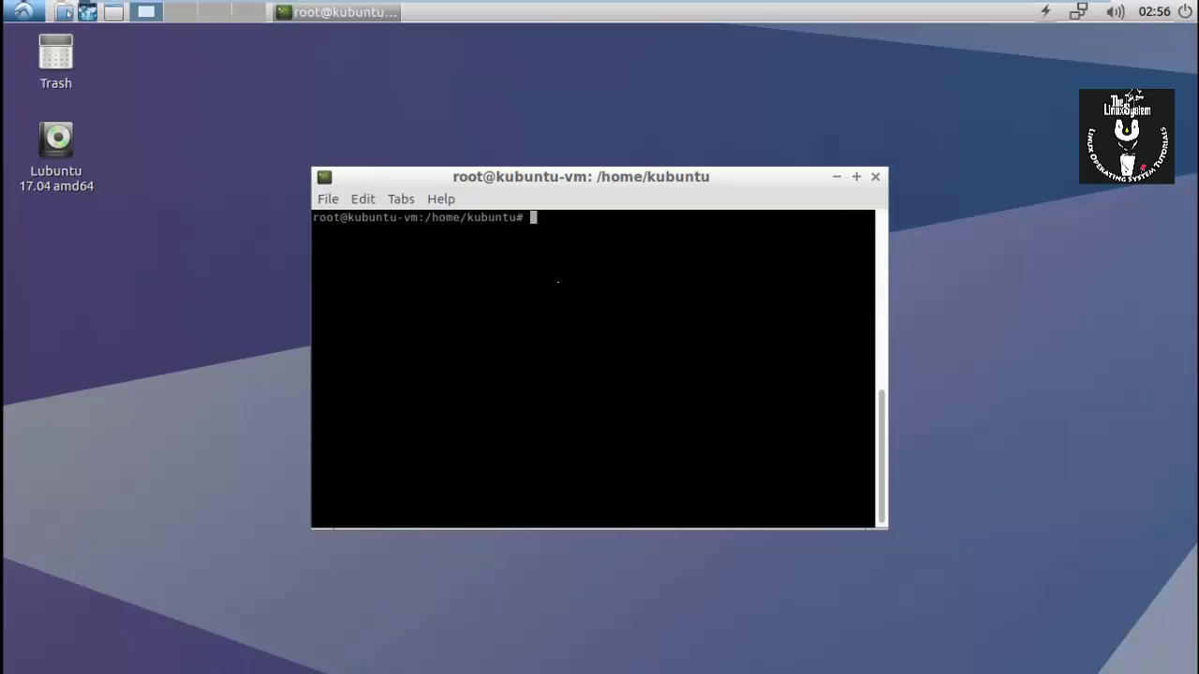
Open Additional Drivers from Preferences, then close Software & Updates and the terminal.
left_click(23, 12)
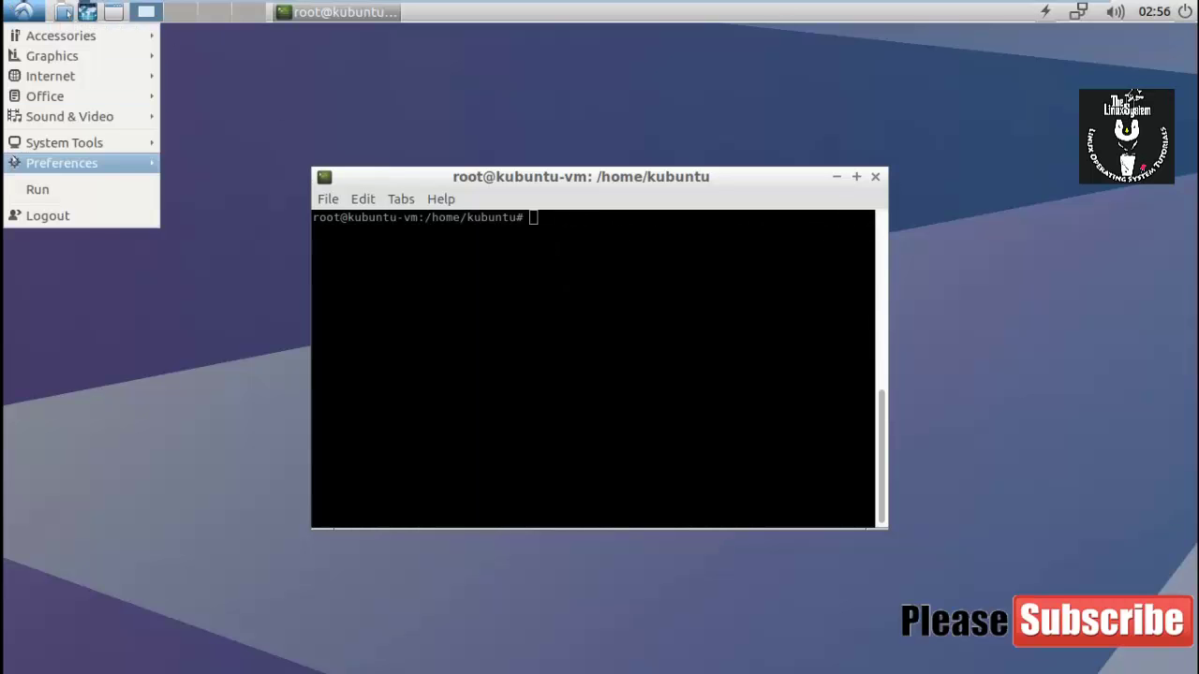
mouse_move(62, 163)
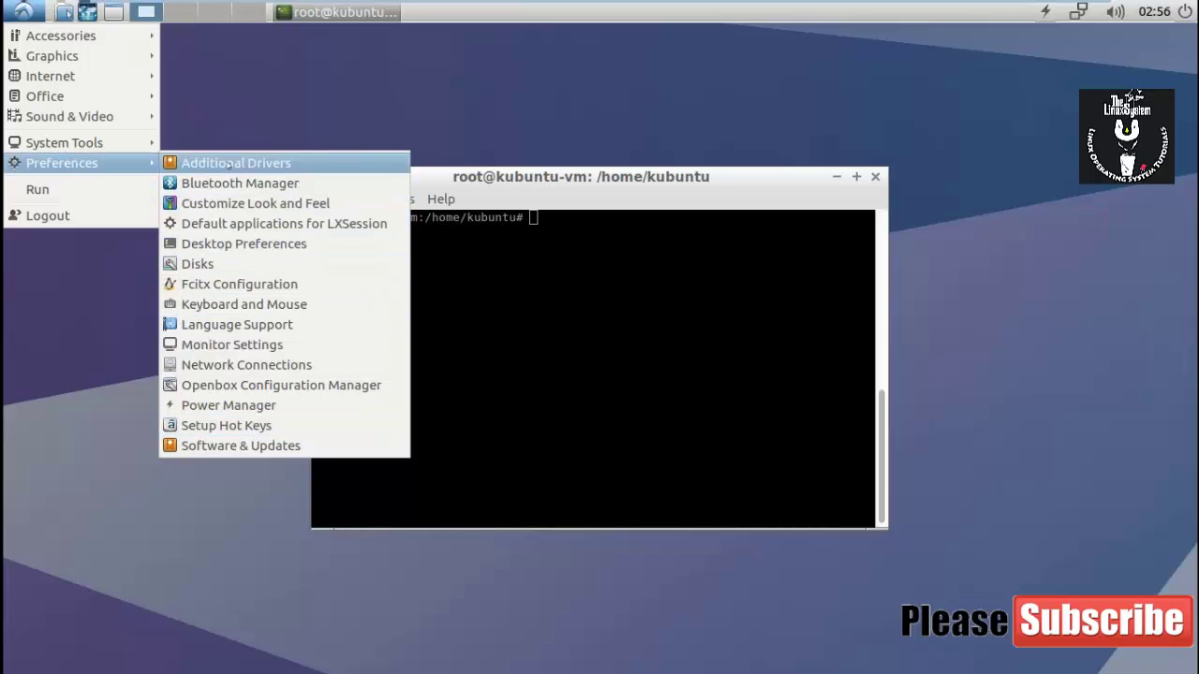
left_click(281, 167)
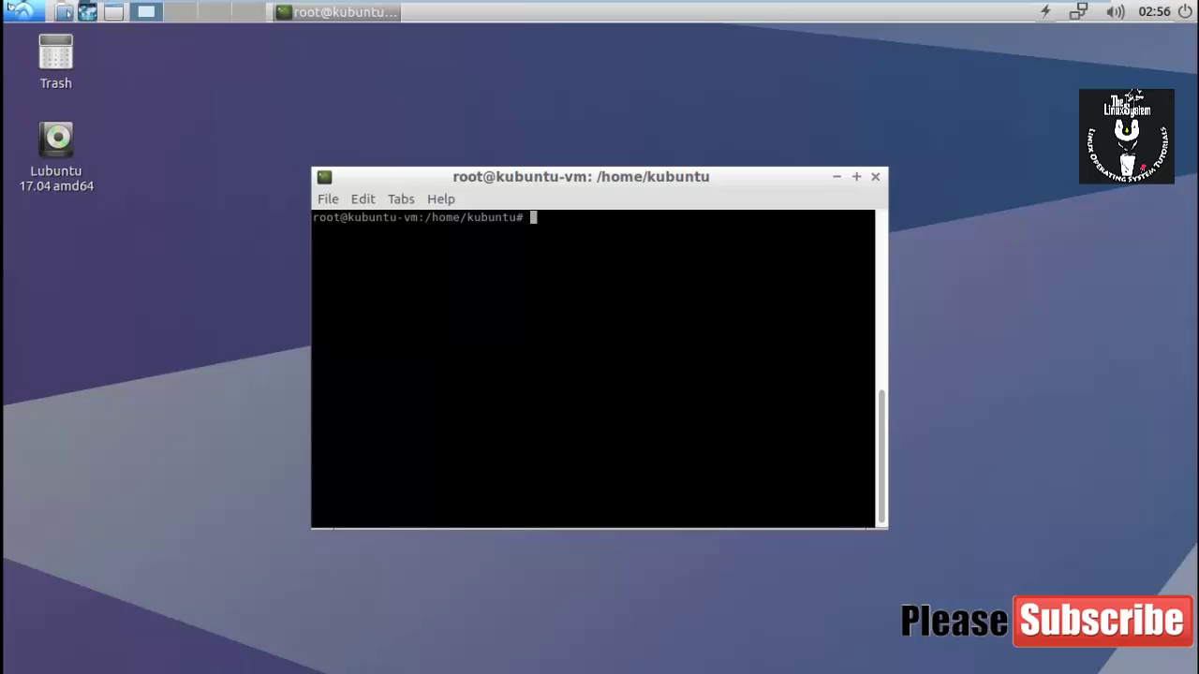
left_click(14, 11)
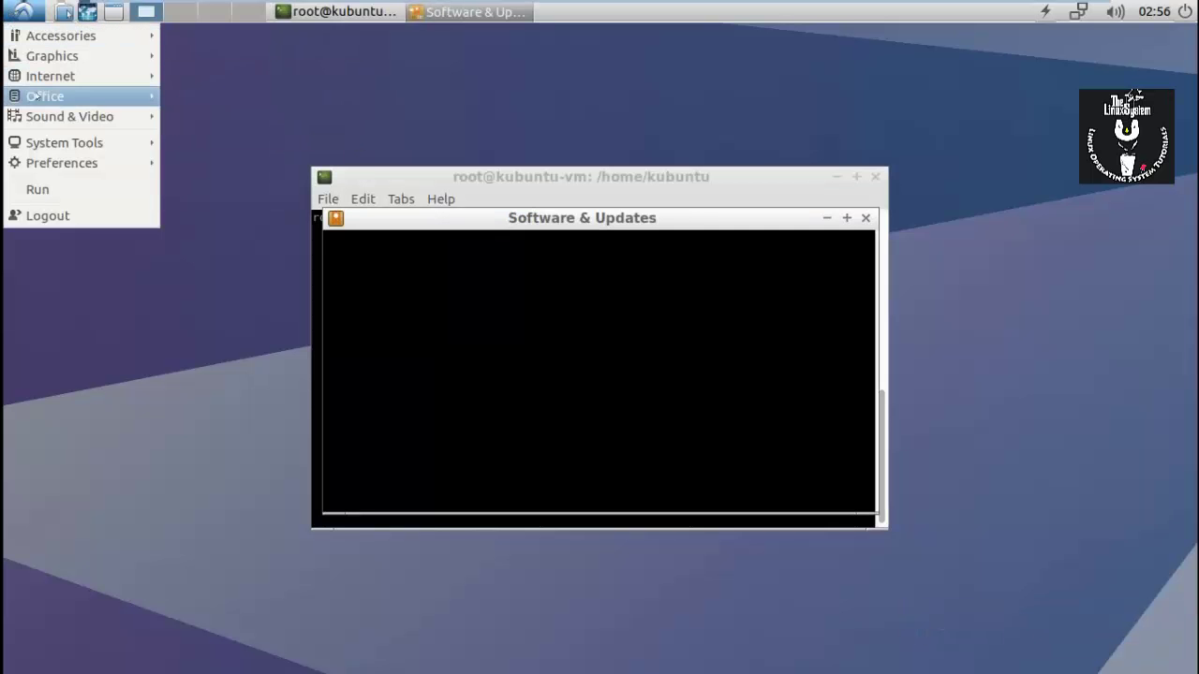
mouse_move(41, 120)
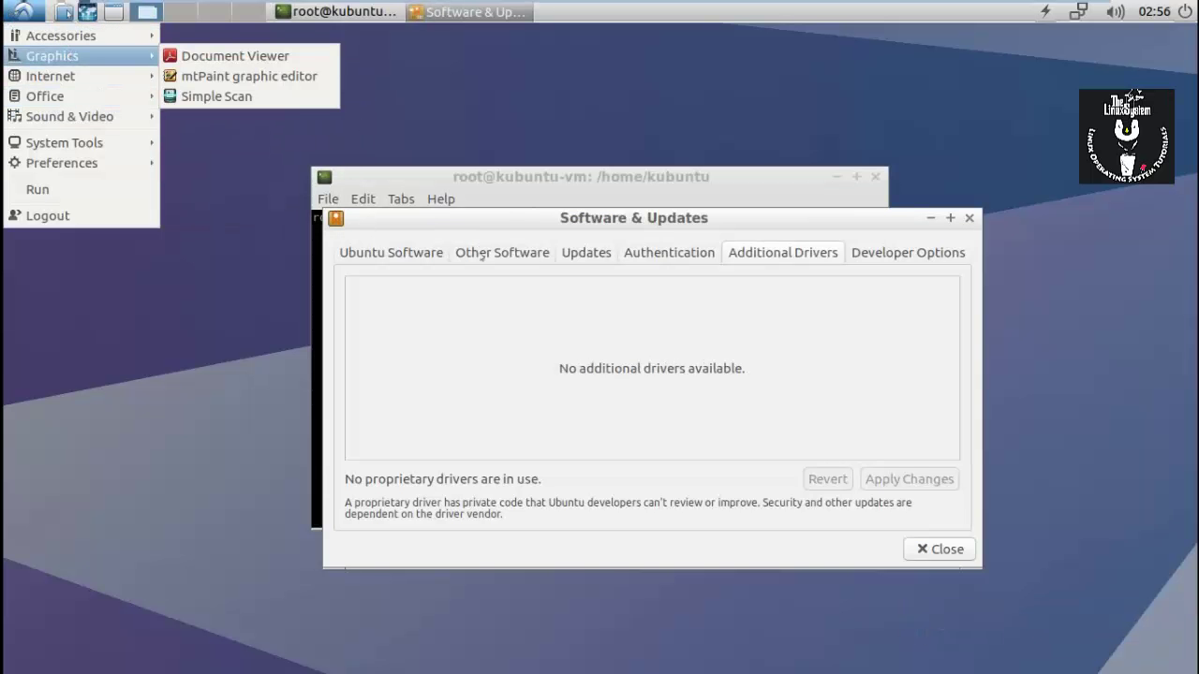
left_click(783, 252)
left_click(969, 217)
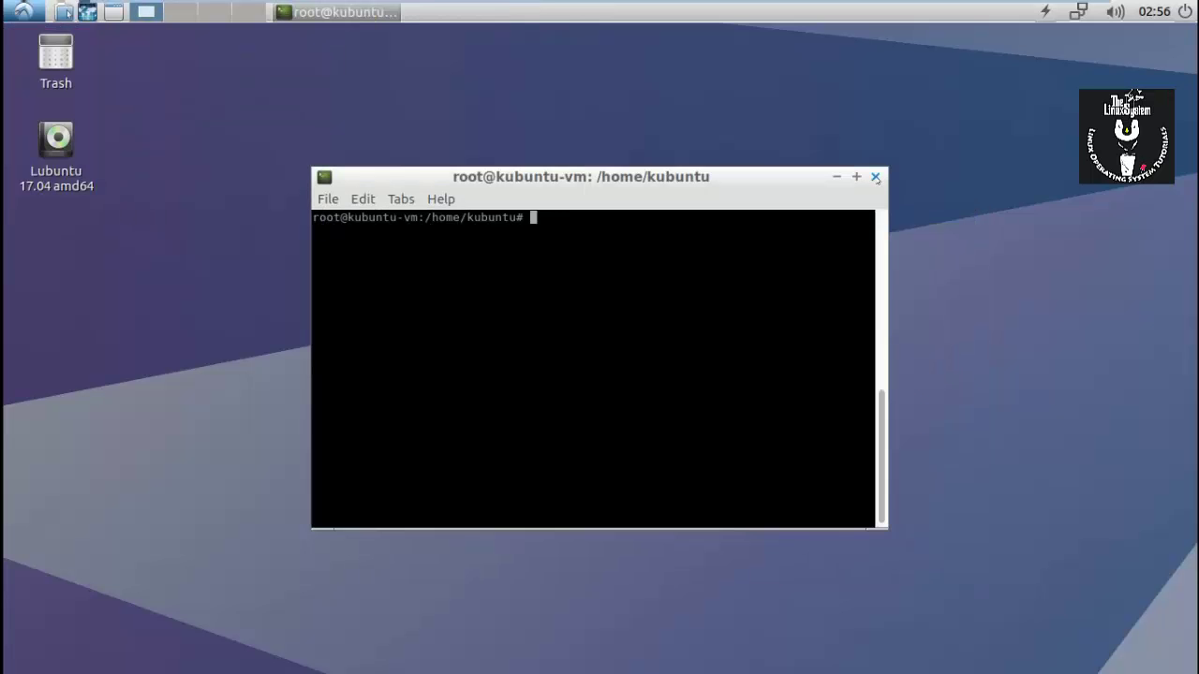
left_click(874, 177)
Browse the Desktop Preferences tabs, close them, and bring up the logout dialog with Ctrl+Alt+Delete.
right_click(381, 172)
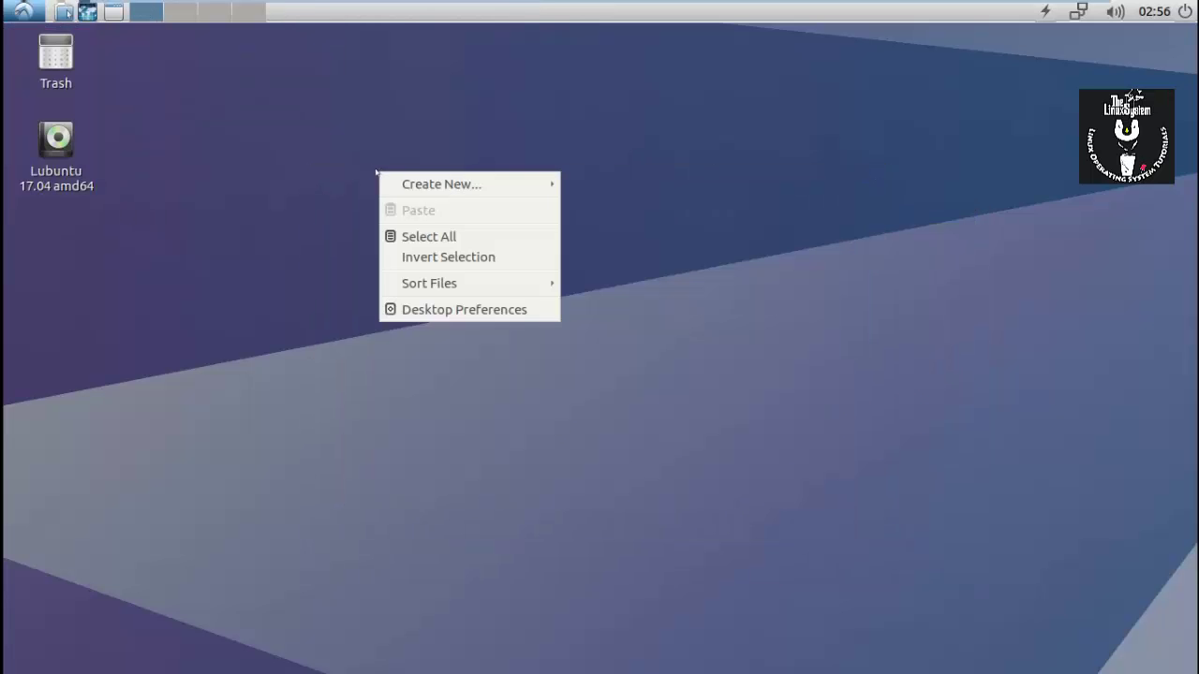
left_click(421, 307)
left_click(495, 215)
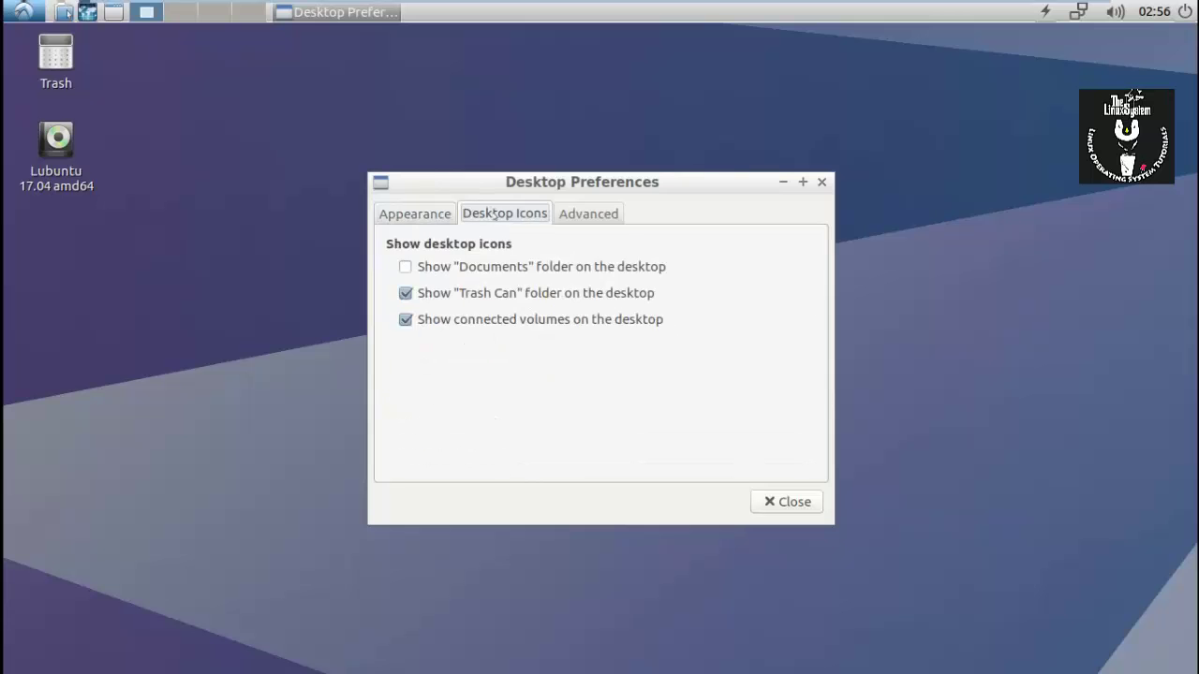
left_click(600, 214)
left_click(822, 182)
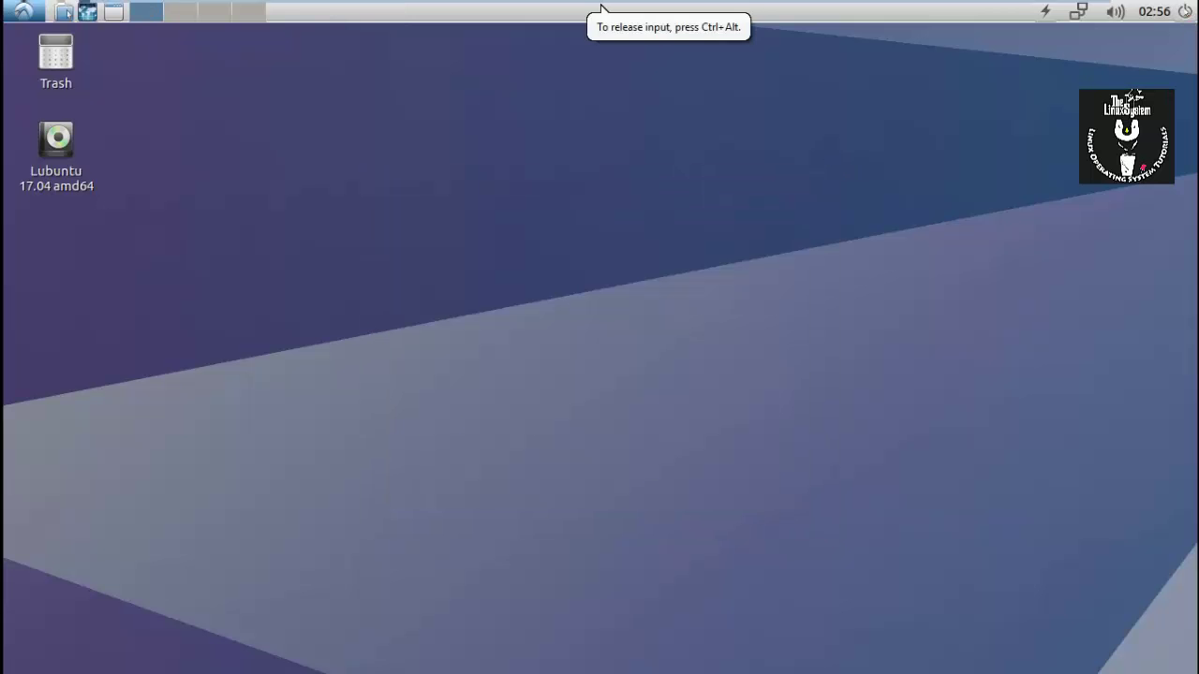
key("ctrl+alt+Delete")
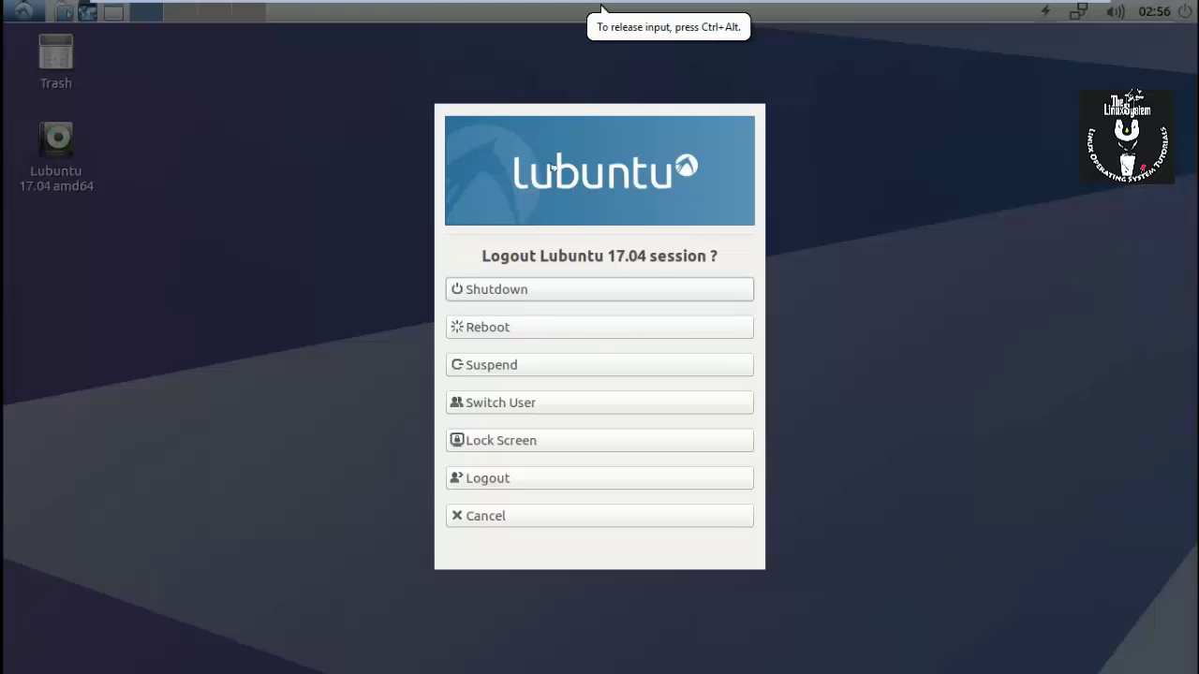